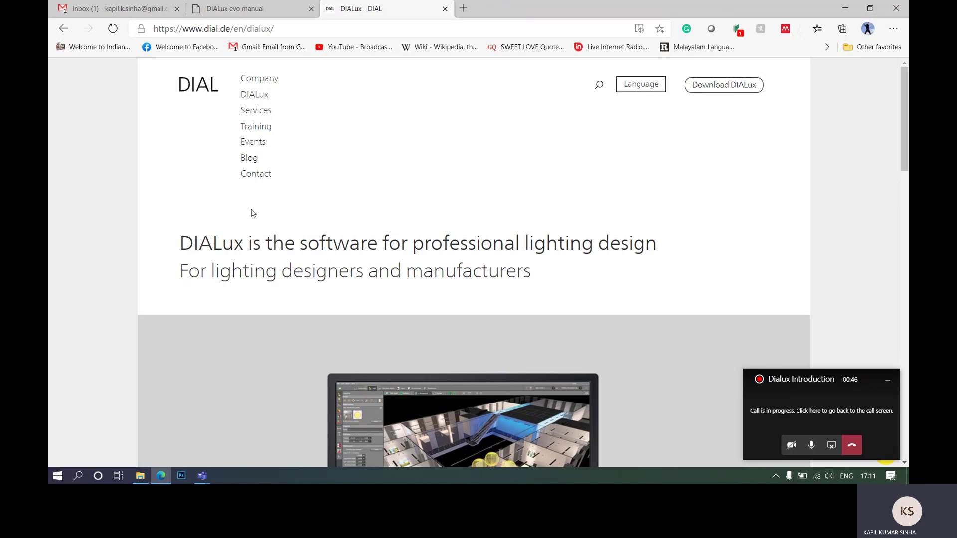
- Read through the DIALux product page, from the software introduction to the download, partner, manufacturer and LUMsearch sections
scroll(253, 213, "down", 8)
scroll(333, 206, "up", 8)
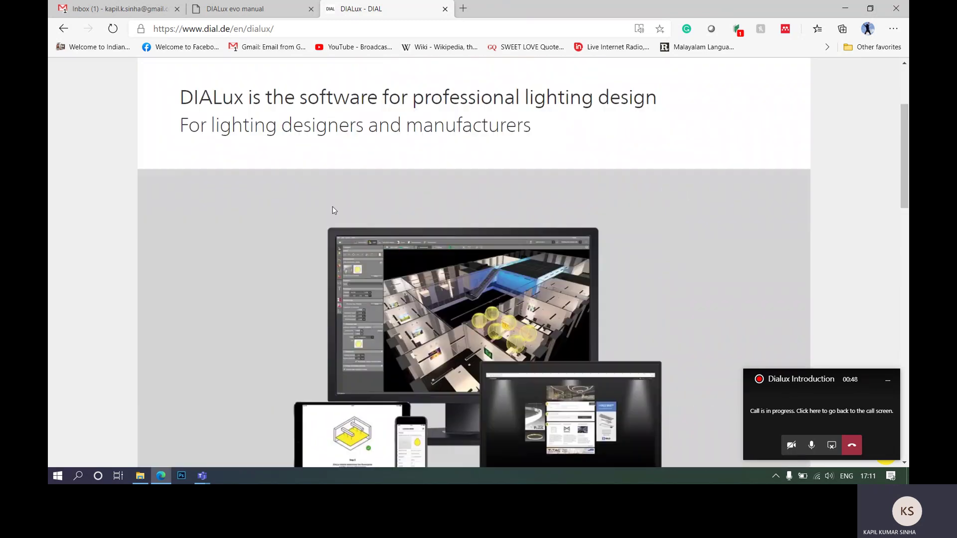
scroll(387, 225, "down", 2)
scroll(386, 225, "up", 2)
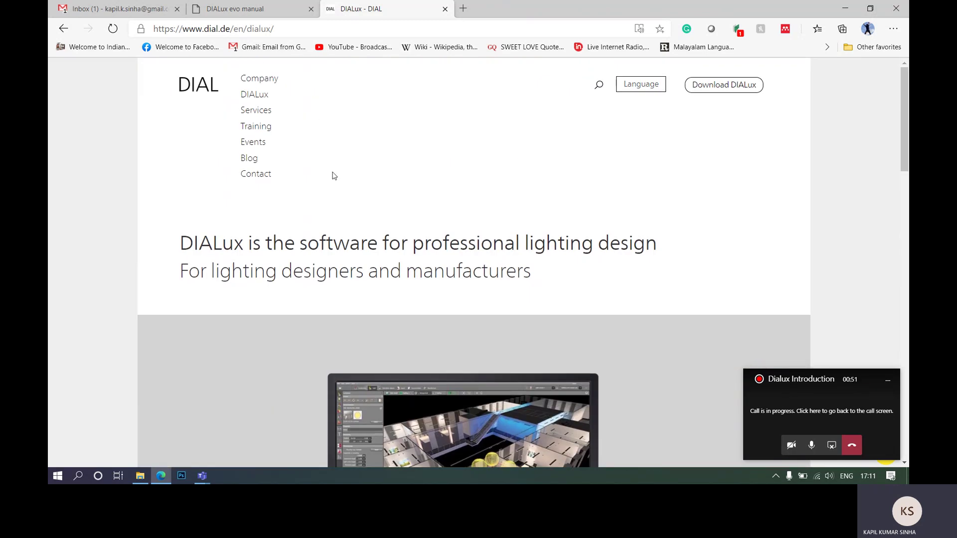
scroll(380, 207, "down", 6)
scroll(477, 207, "up", 3)
scroll(477, 206, "down", 1)
scroll(477, 206, "down", 10)
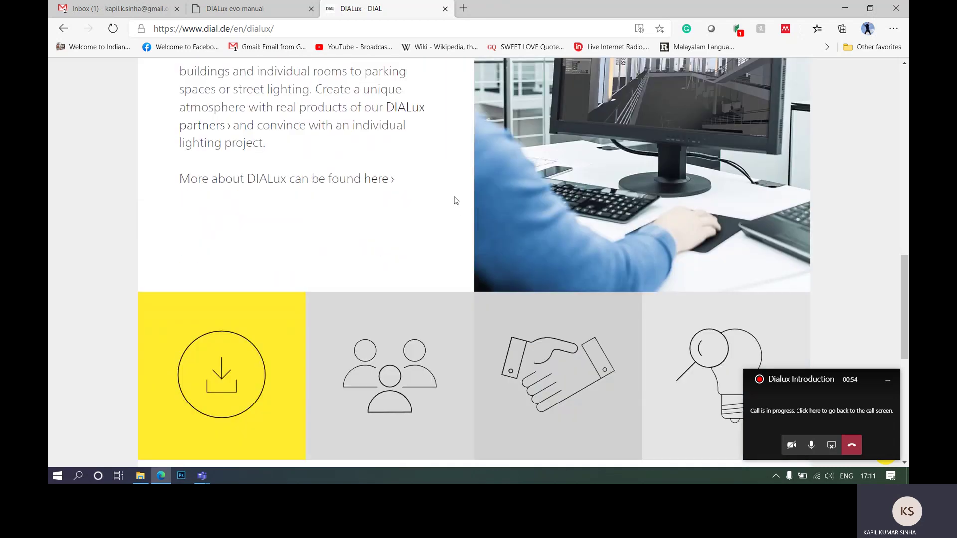
scroll(453, 201, "up", 4)
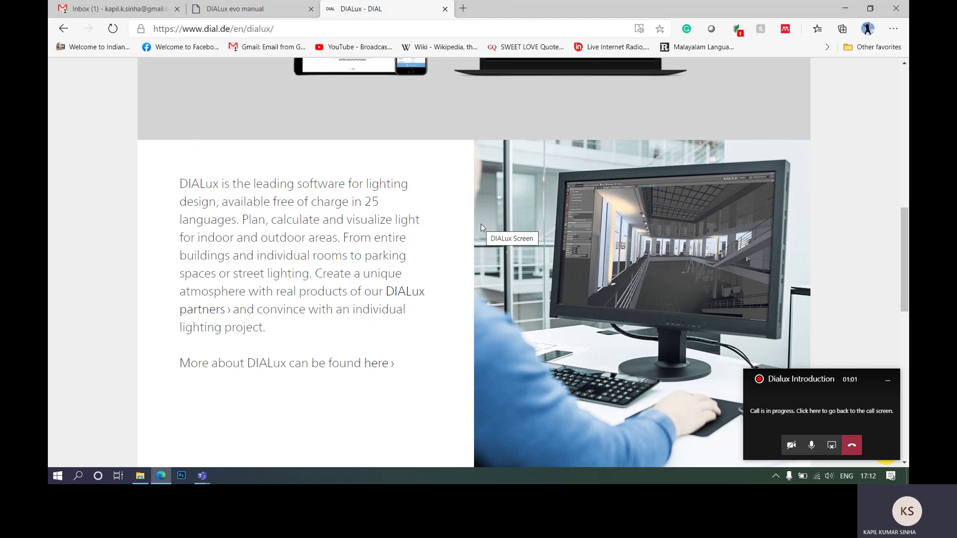
scroll(481, 219, "down", 8)
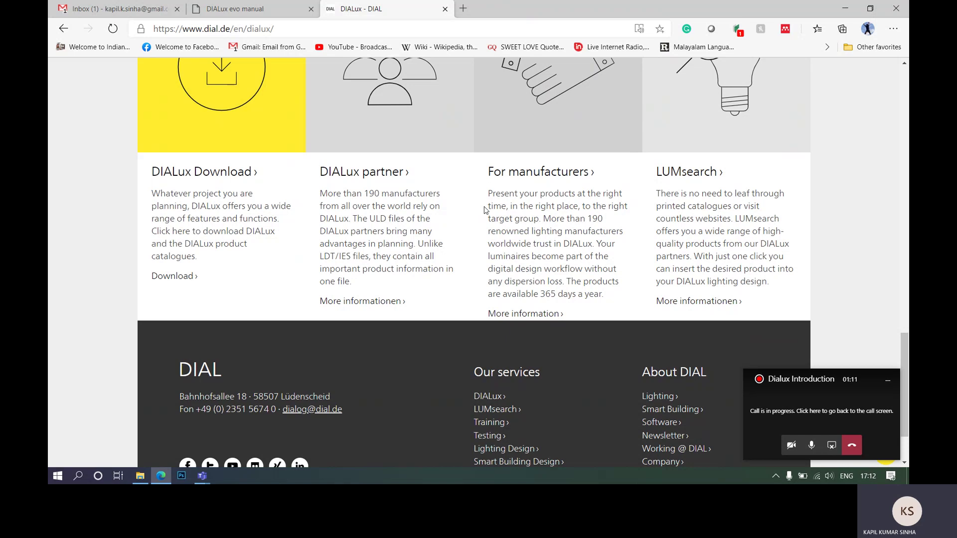
scroll(484, 209, "up", 12)
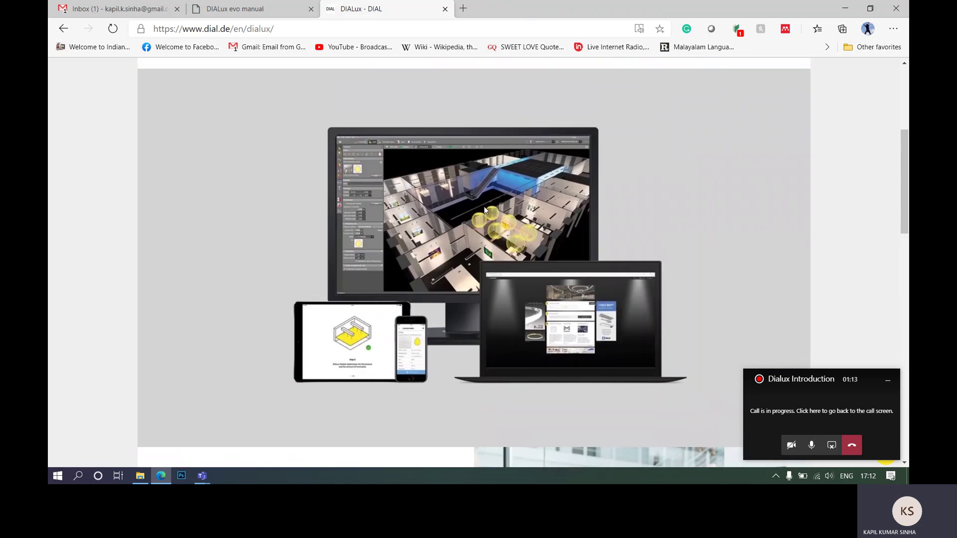
scroll(484, 209, "up", 4)
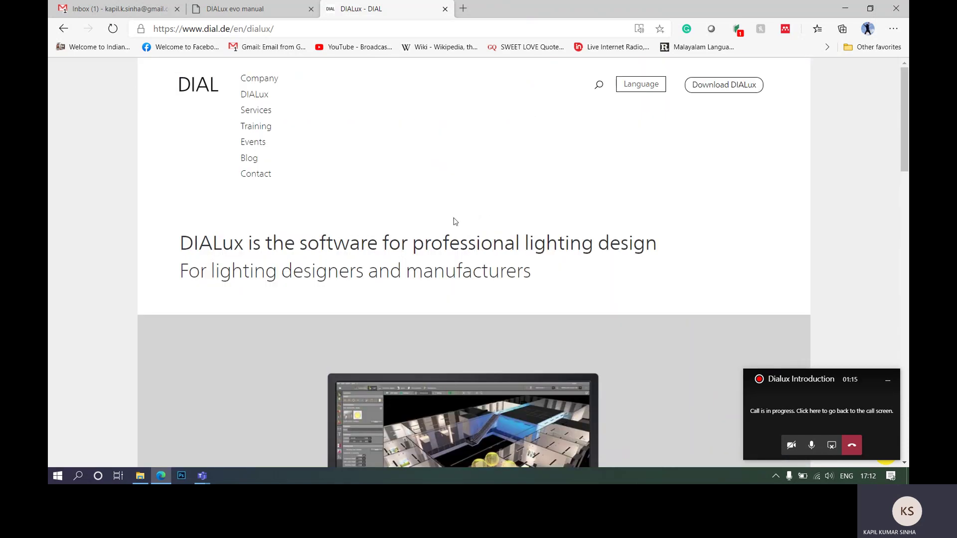
scroll(398, 224, "down", 4)
scroll(399, 227, "up", 4)
scroll(448, 235, "down", 10)
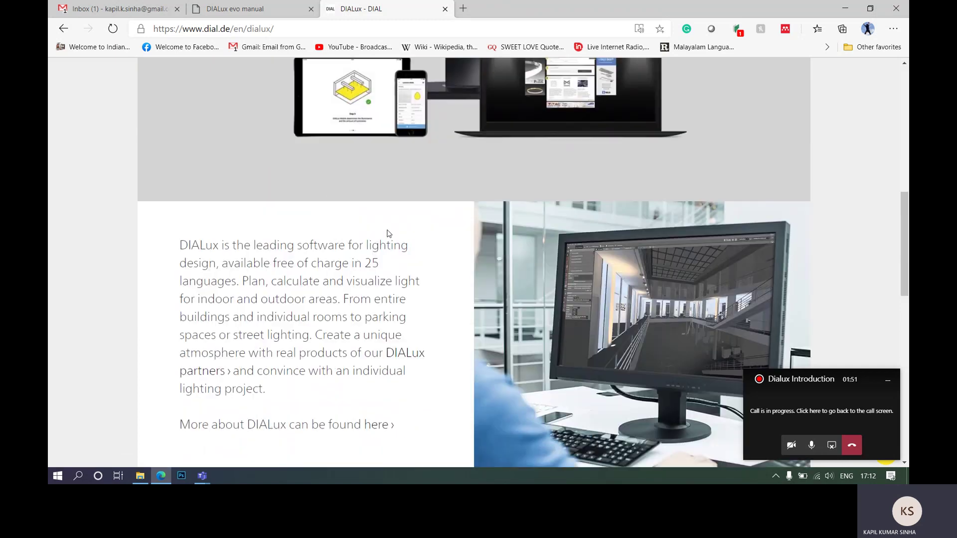
scroll(389, 232, "down", 4)
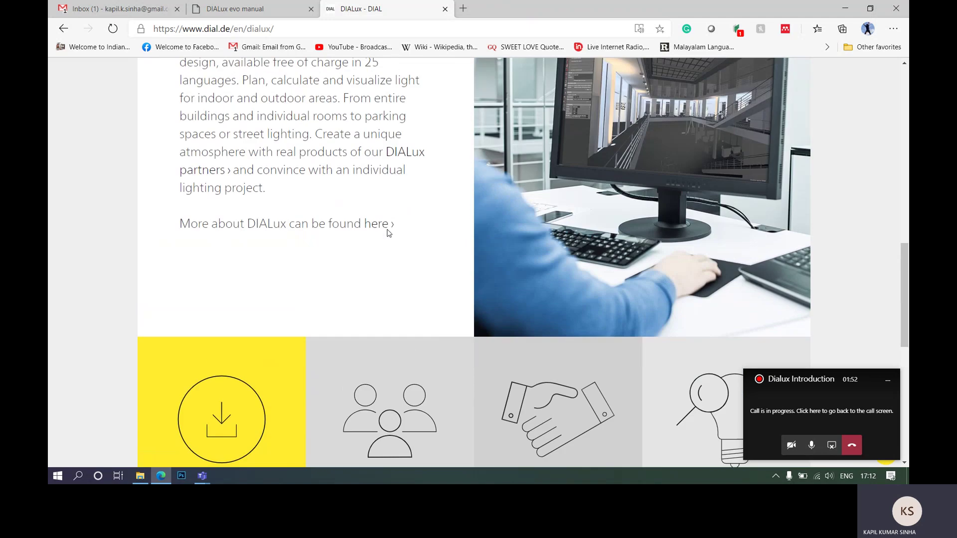
scroll(388, 229, "up", 10)
scroll(301, 197, "up", 4)
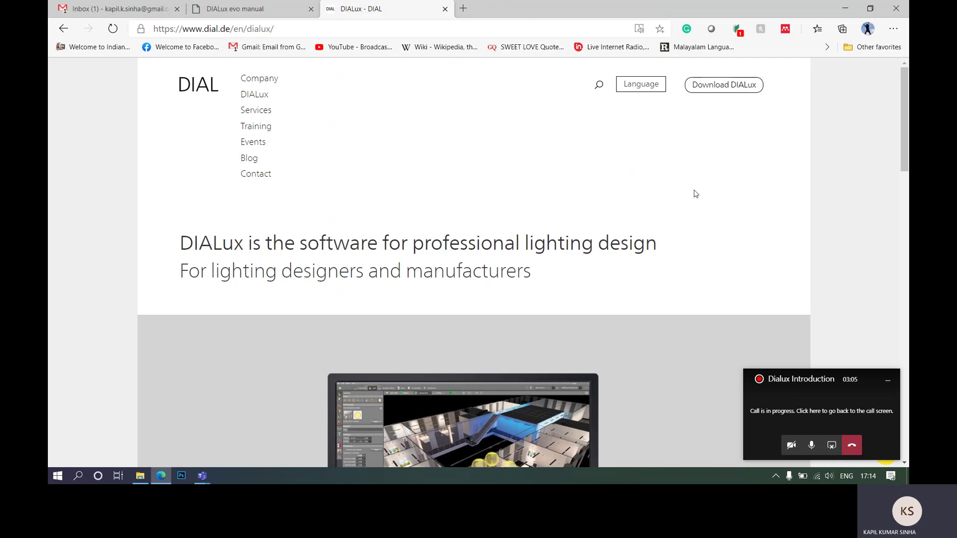
- Switch from the browser to DIALux evo and open the settings for standards
left_click(845, 8)
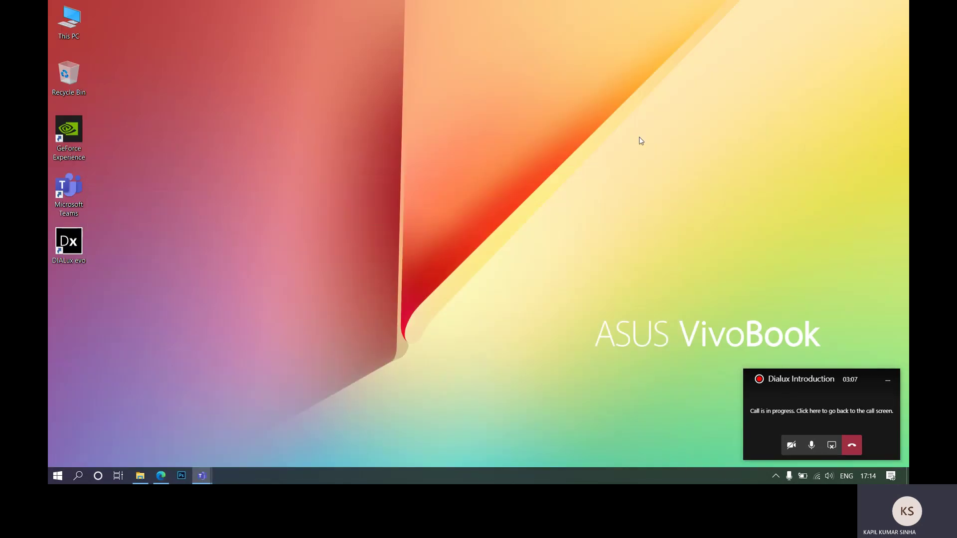
double_click(69, 251)
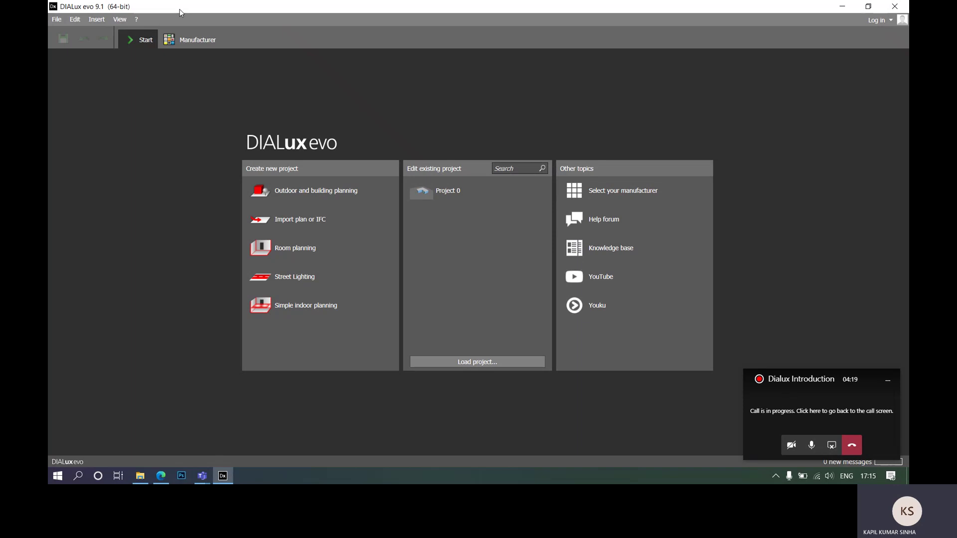
left_click(54, 20)
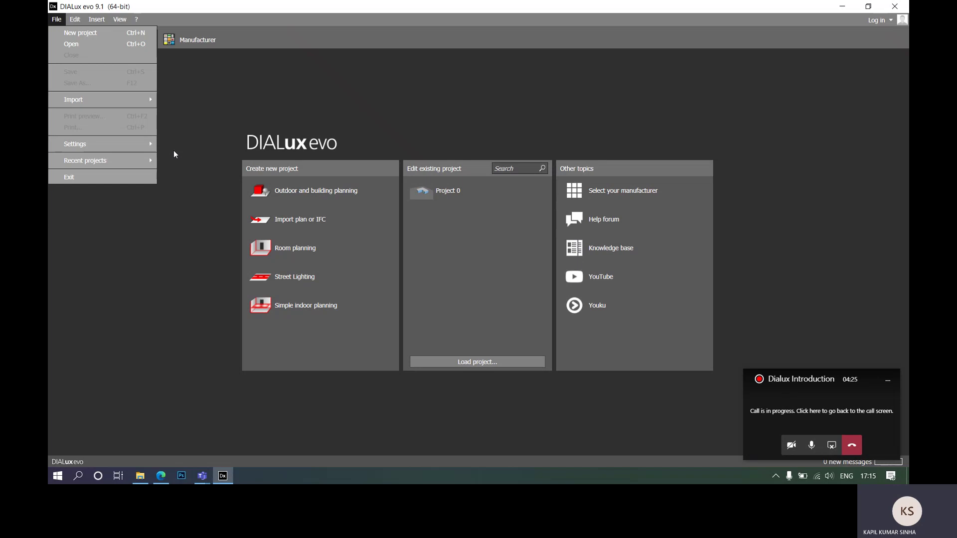
mouse_move(102, 157)
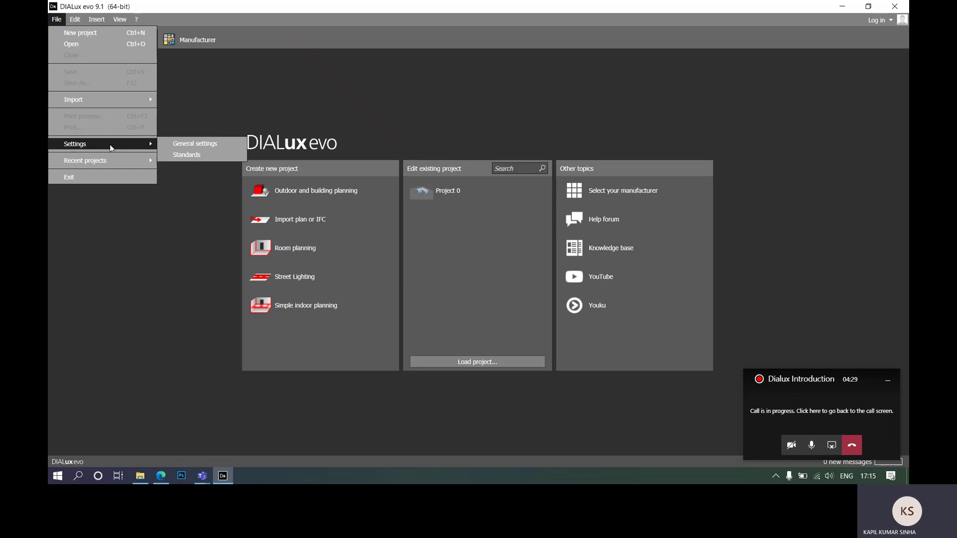
left_click(184, 155)
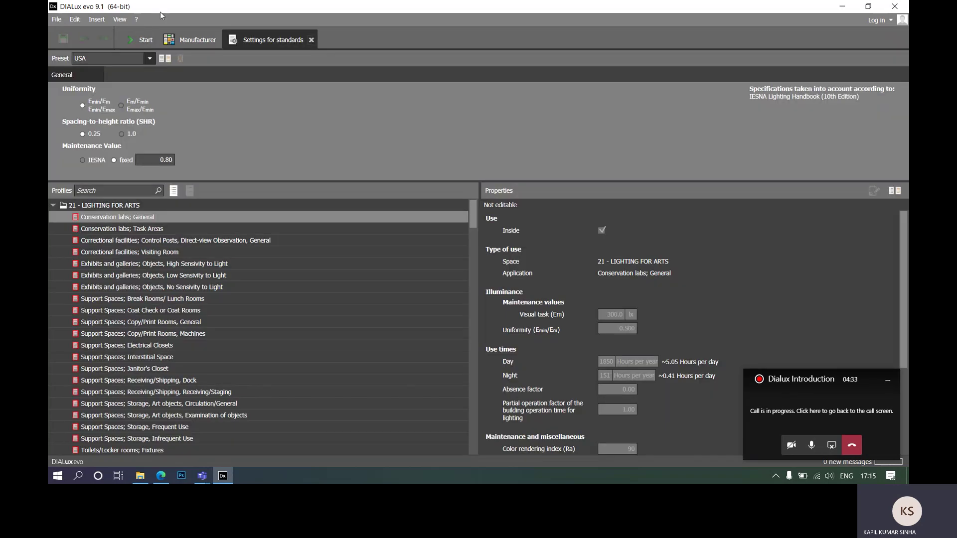
- Compare the Europa and USA standards presets and set the preset to Japan
left_click(148, 59)
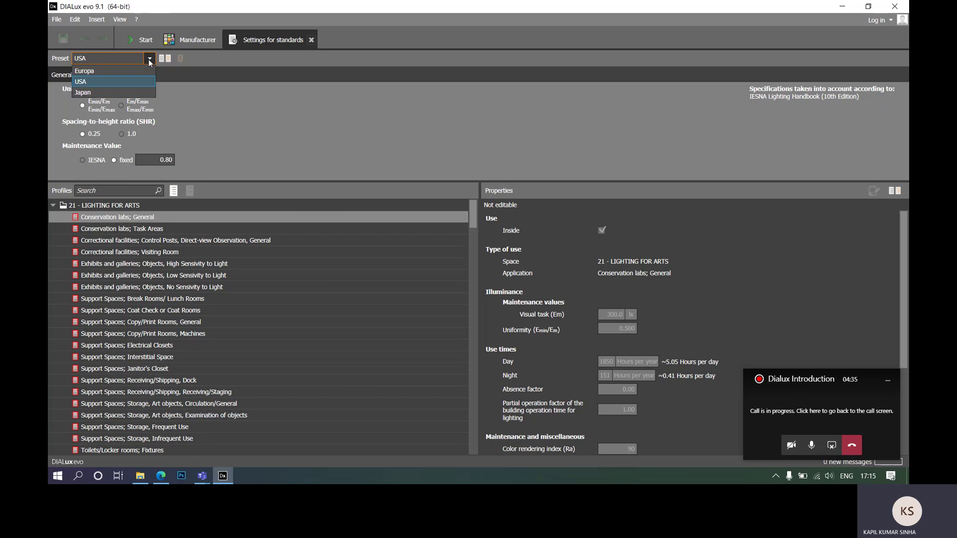
left_click(93, 72)
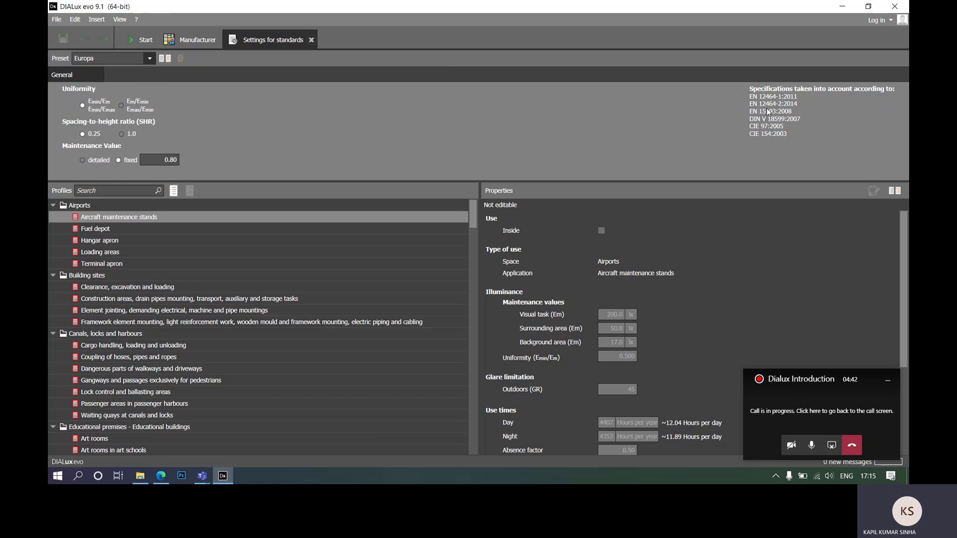
left_click(147, 60)
left_click(114, 81)
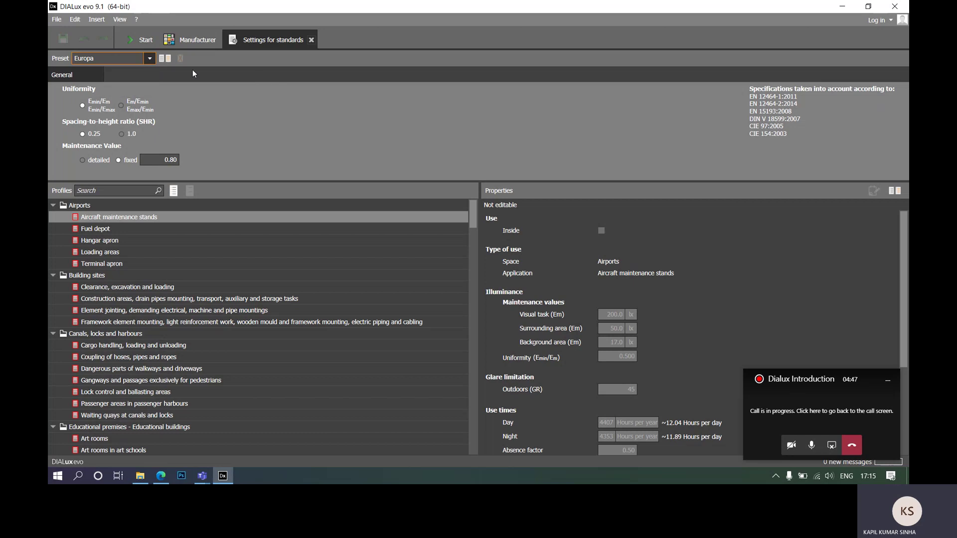
left_click(150, 58)
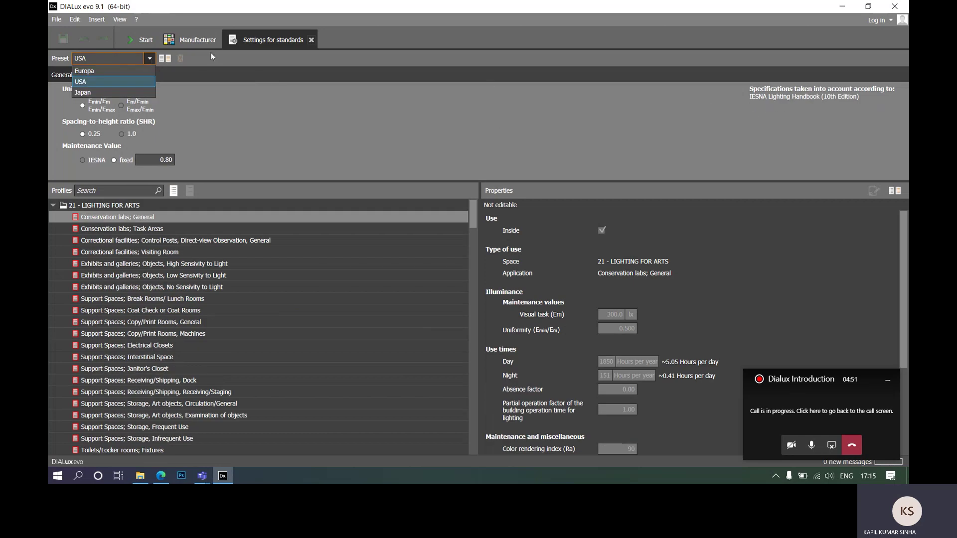
left_click(104, 92)
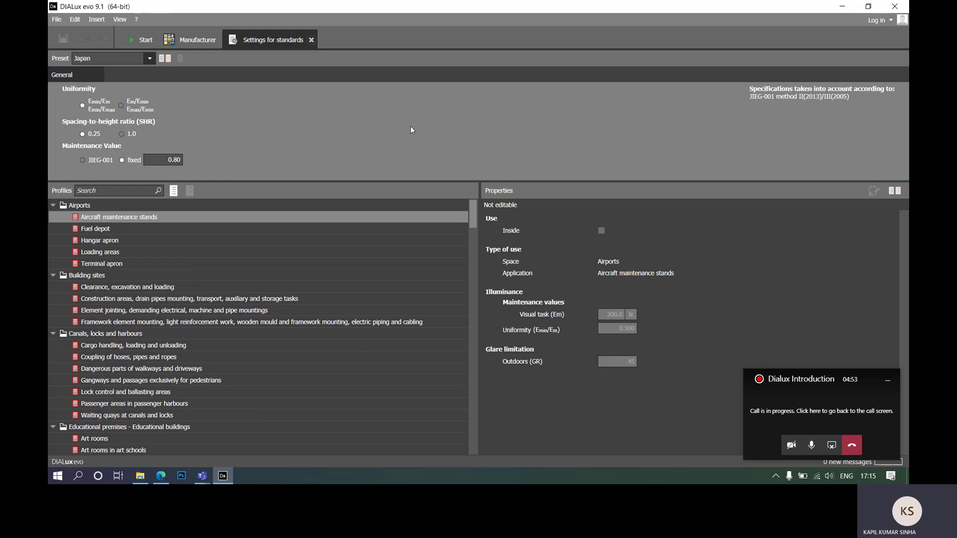
- Look through the utilisation profiles offered by the Japan preset, from airports to healthcare premises
scroll(128, 275, "down", 7)
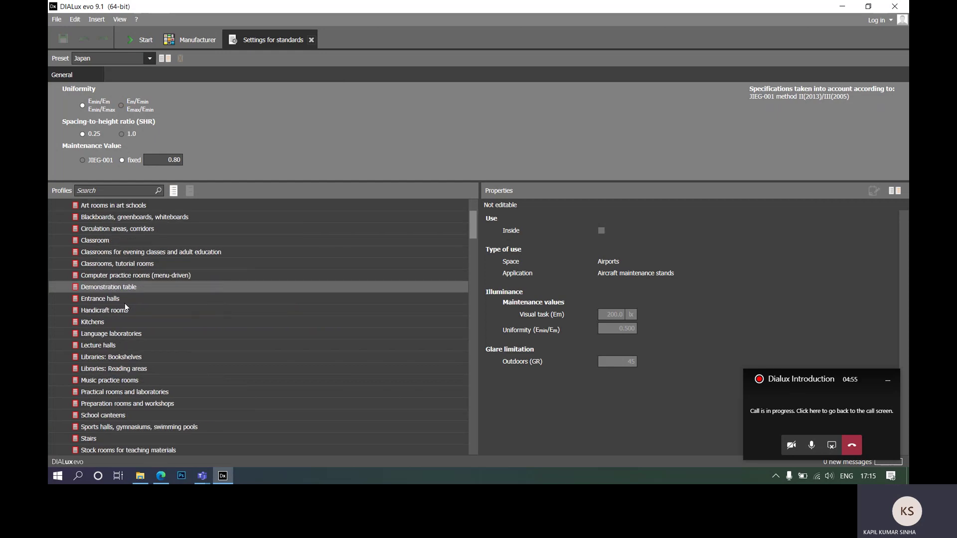
scroll(117, 344, "down", 6)
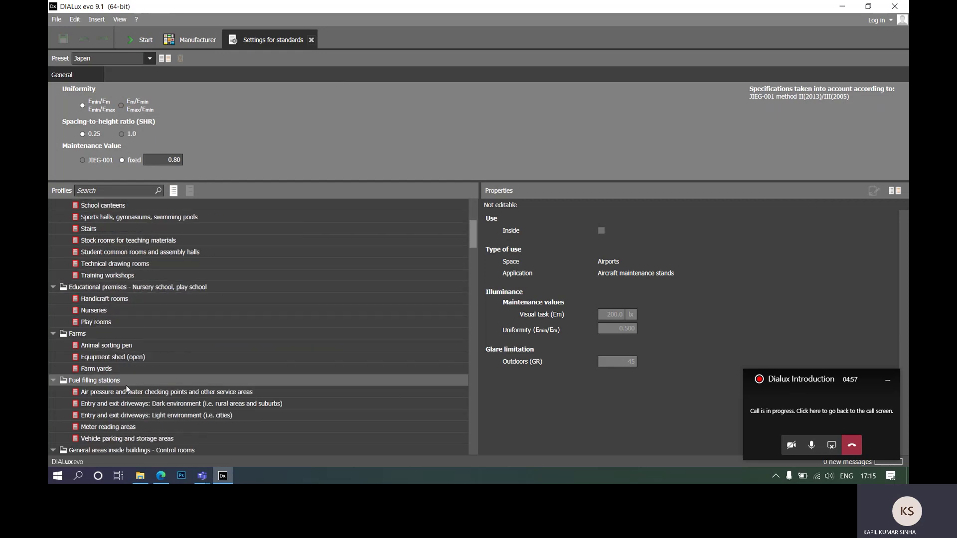
scroll(107, 307, "down", 7)
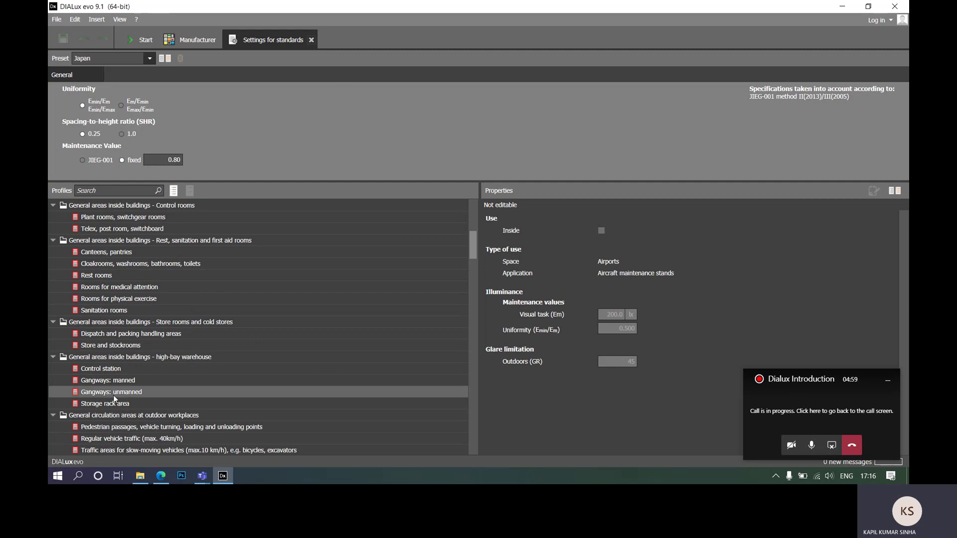
scroll(107, 279, "down", 7)
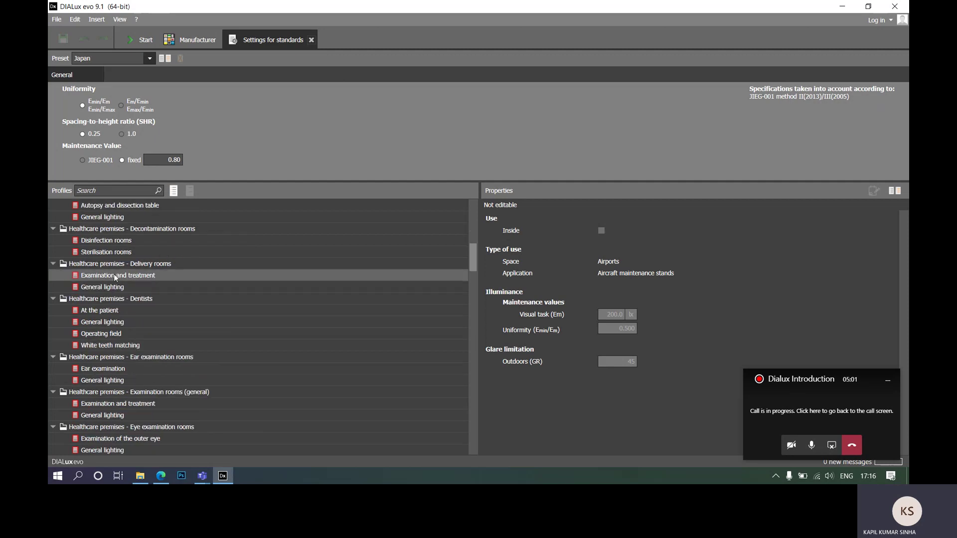
scroll(115, 339, "up", 12)
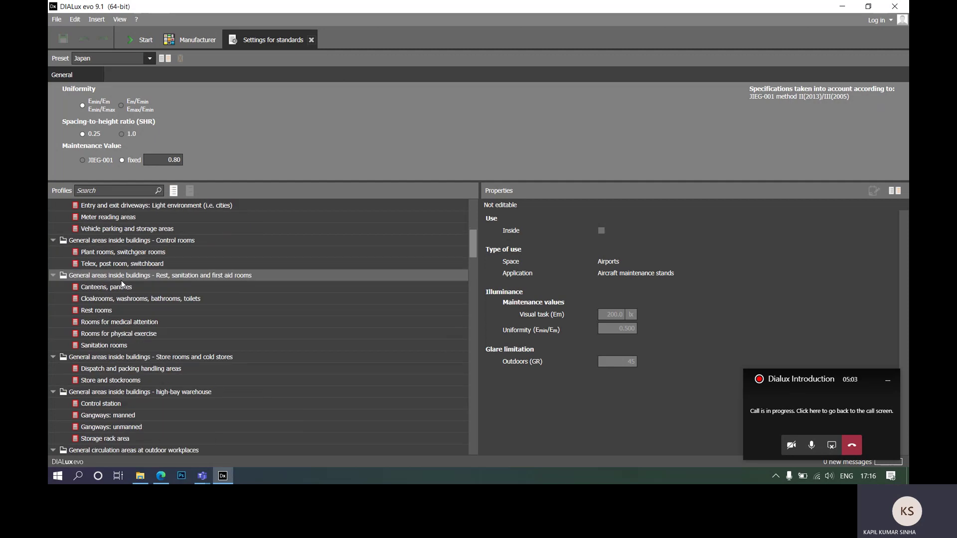
scroll(122, 284, "up", 10)
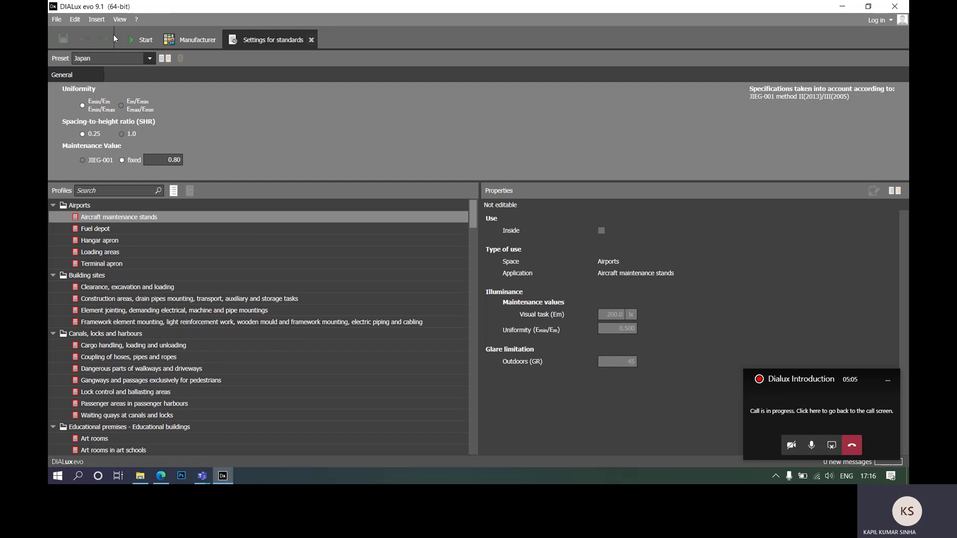
- Open the existing project Project 0 from the start page and inspect its two-room floor plan
left_click(138, 43)
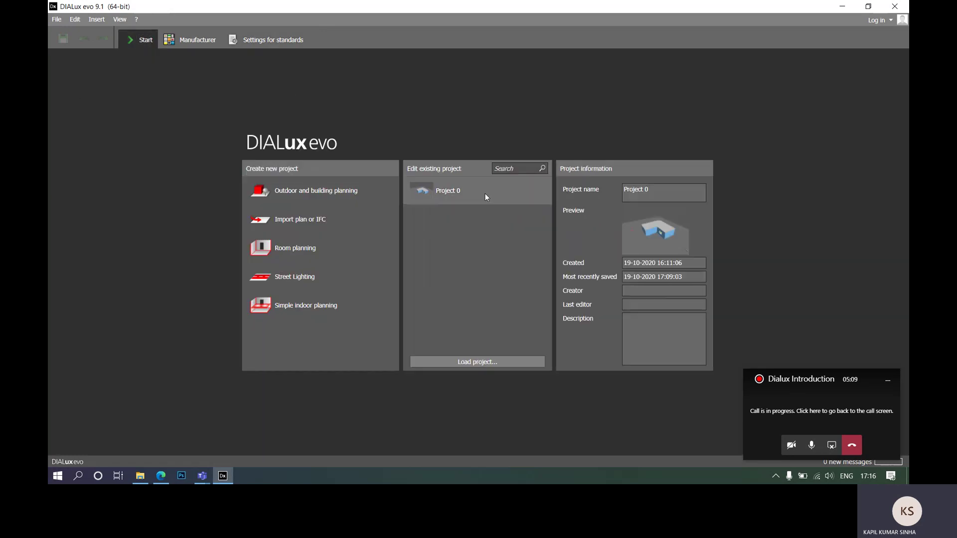
mouse_move(473, 190)
left_click(468, 190)
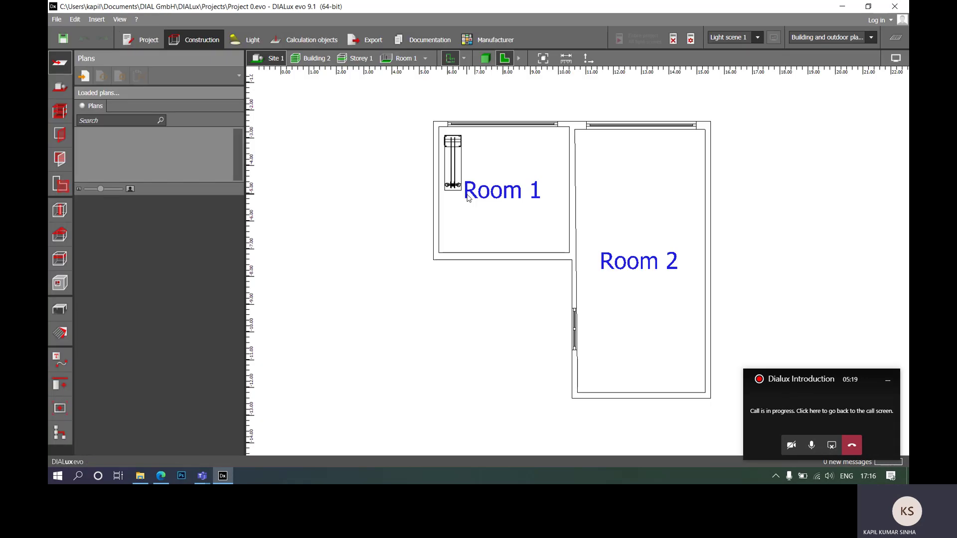
scroll(616, 202, "up", 1)
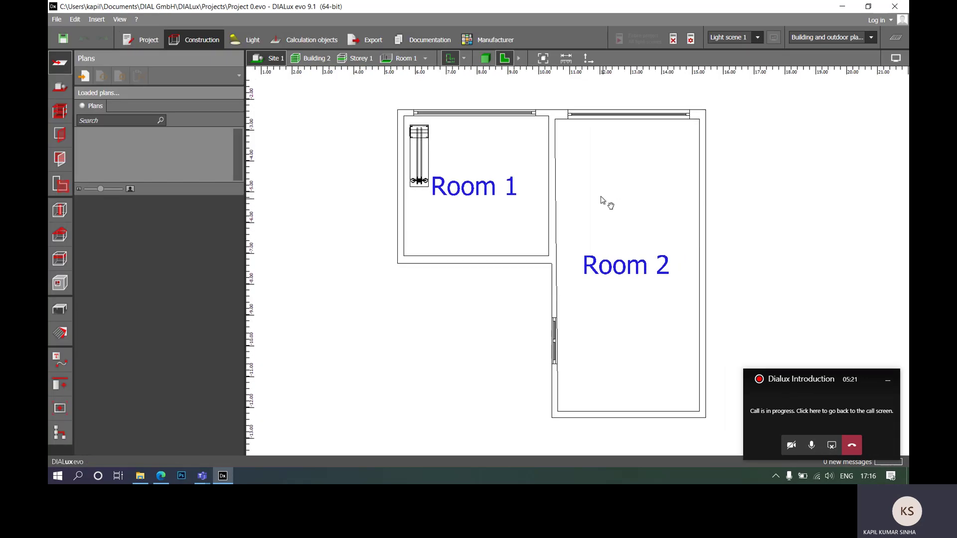
middle_click_drag(612, 200, 573, 182)
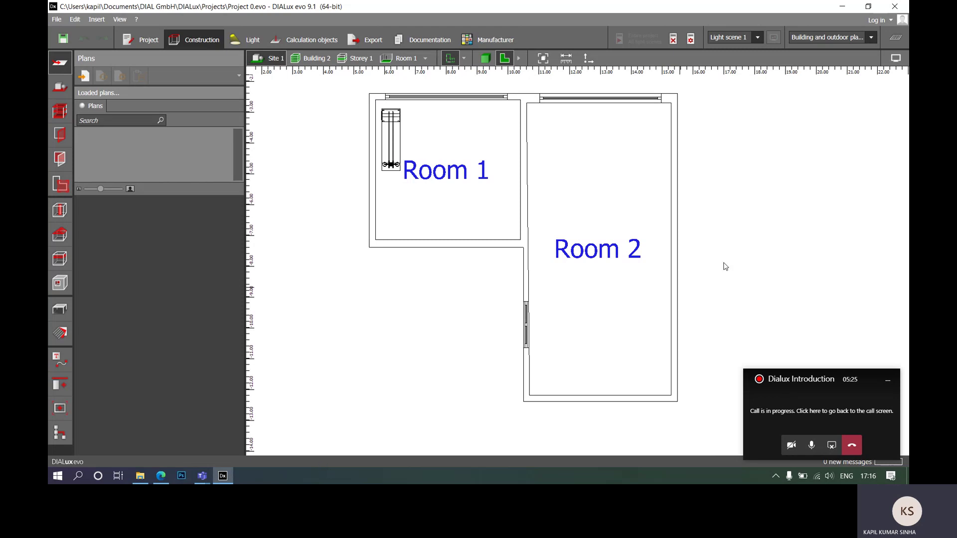
middle_click_drag(616, 201, 637, 215)
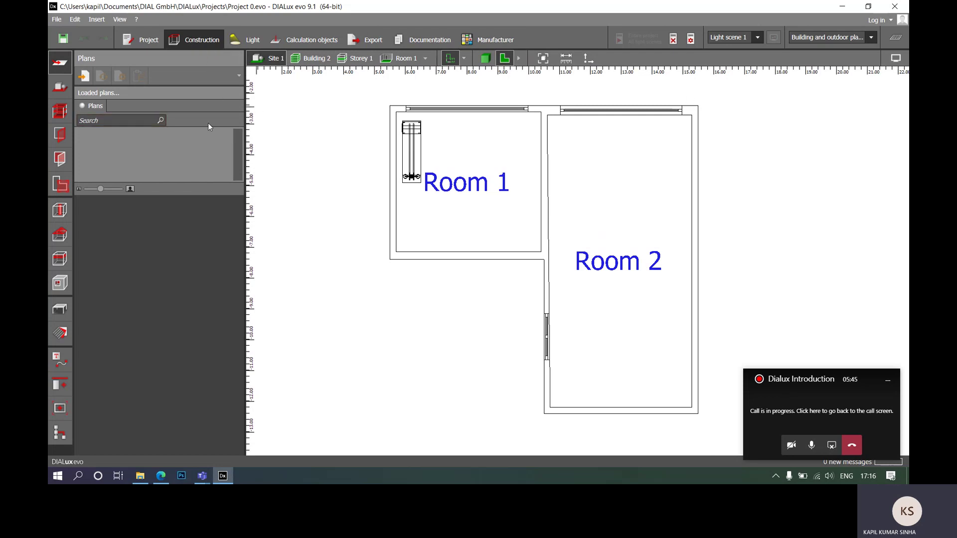
- Look over the Light and Calculation objects modes and return to the plans tool in Construction mode
left_click(246, 40)
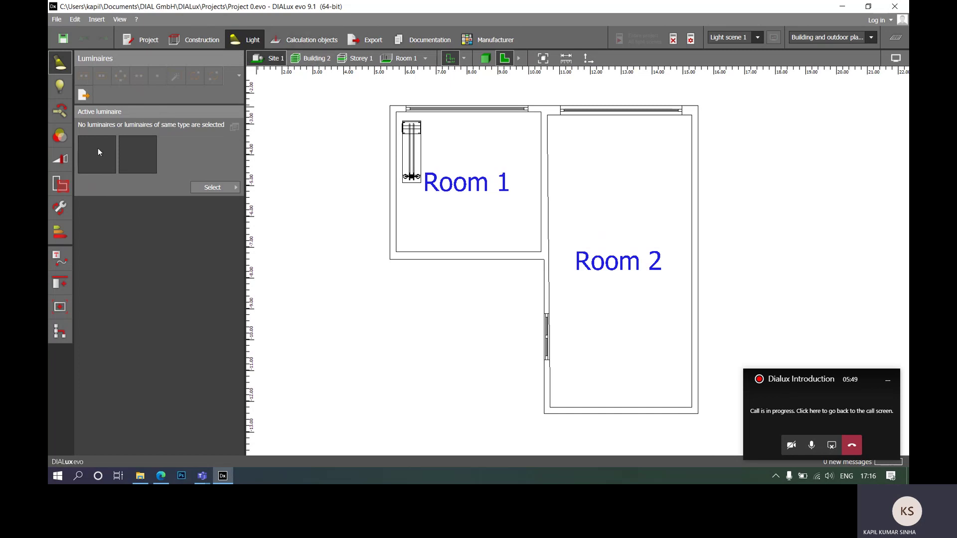
left_click(323, 42)
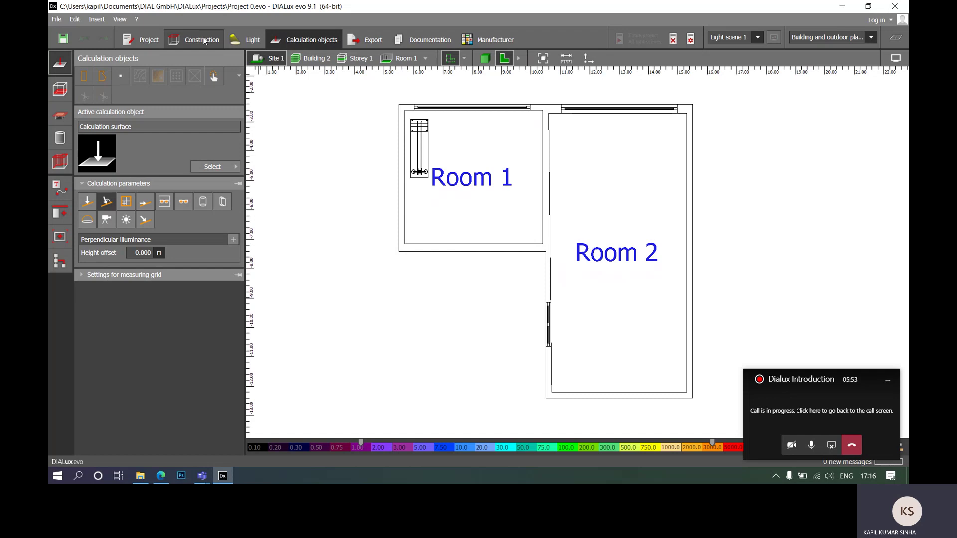
left_click(202, 40)
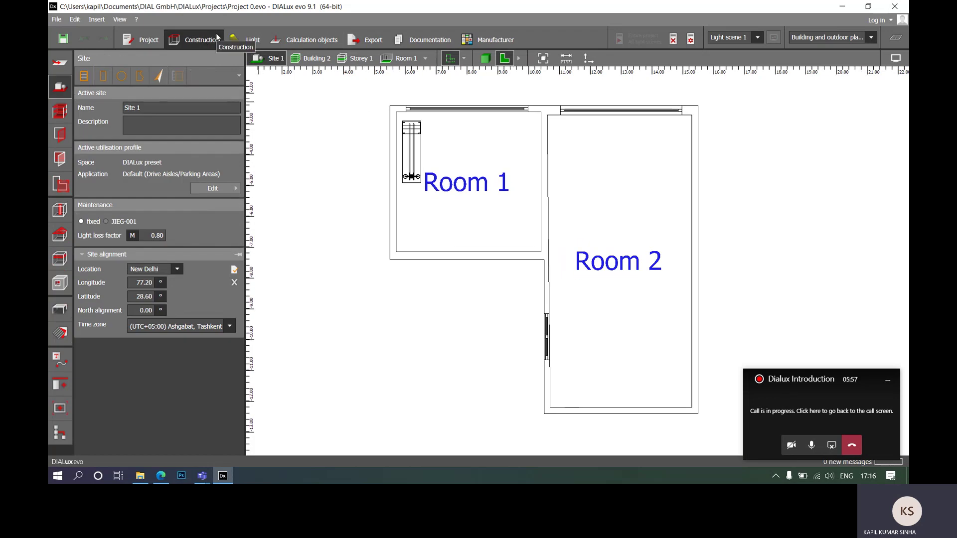
left_click(59, 65)
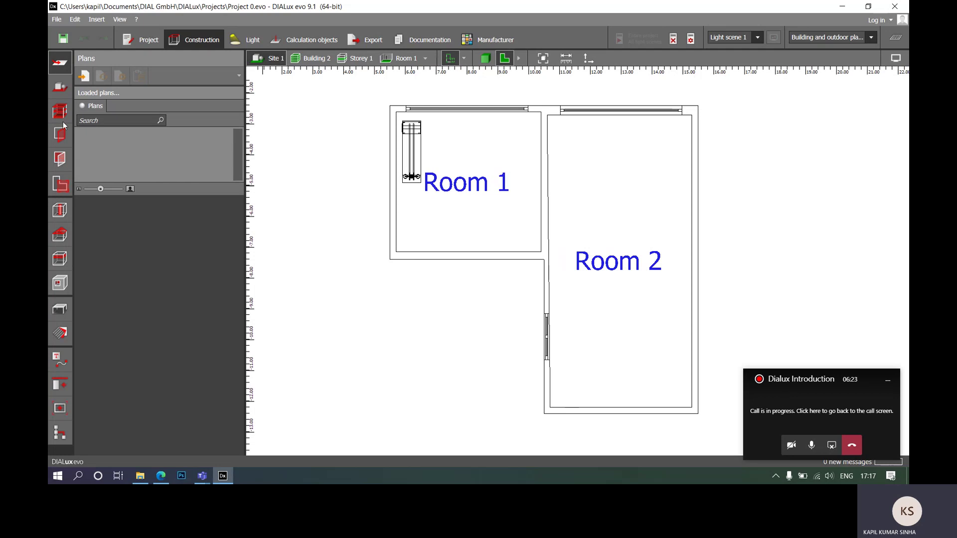
- Look through the Construction tools for site, storey and building, apertures and façade elements
left_click(61, 87)
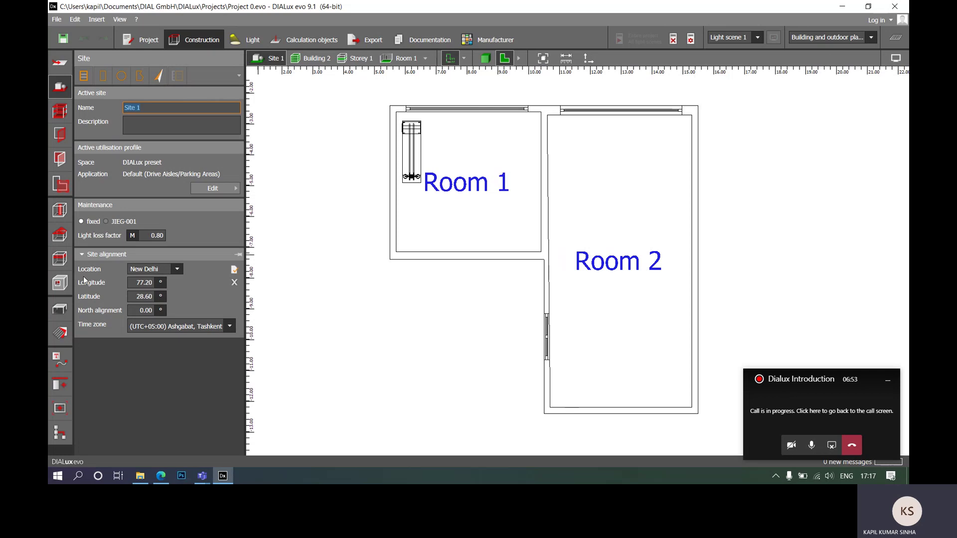
left_click(62, 112)
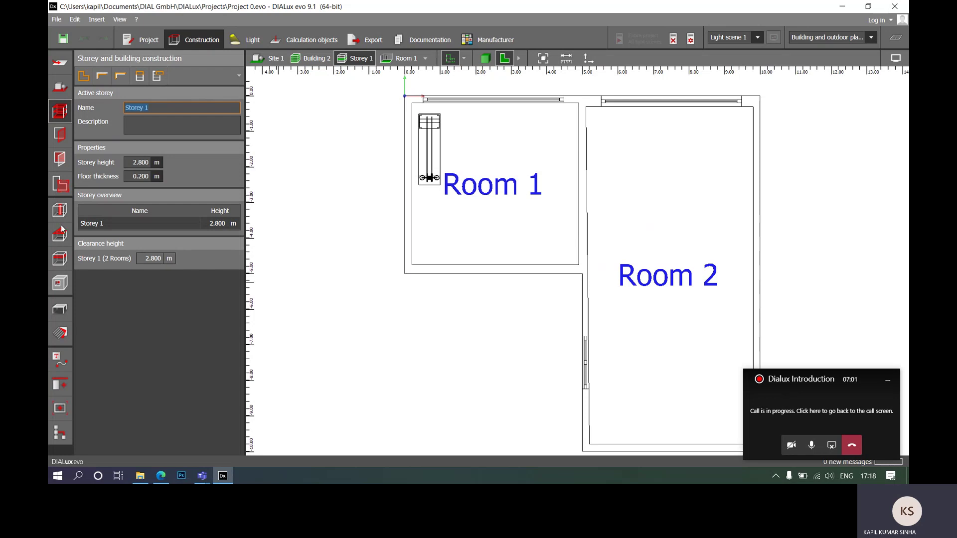
left_click(61, 133)
left_click(59, 116)
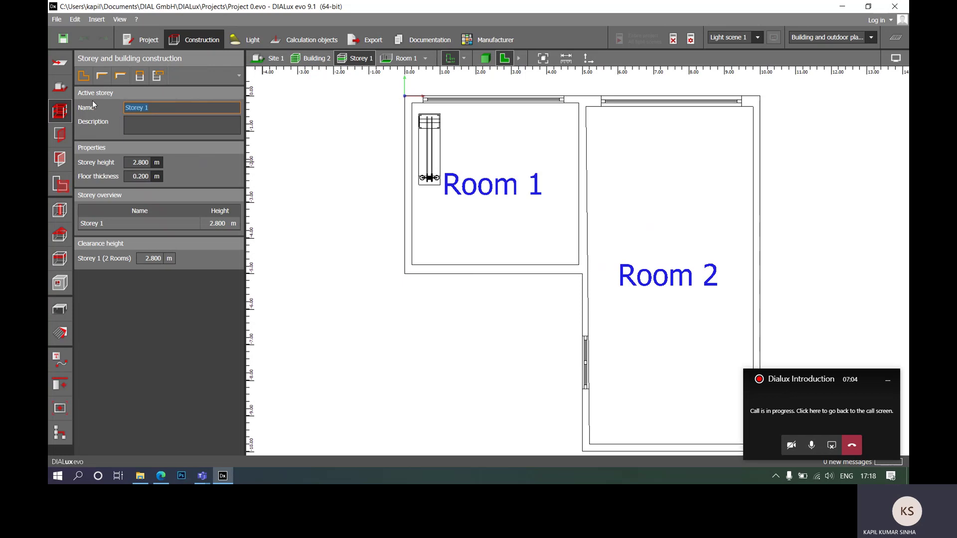
left_click(61, 133)
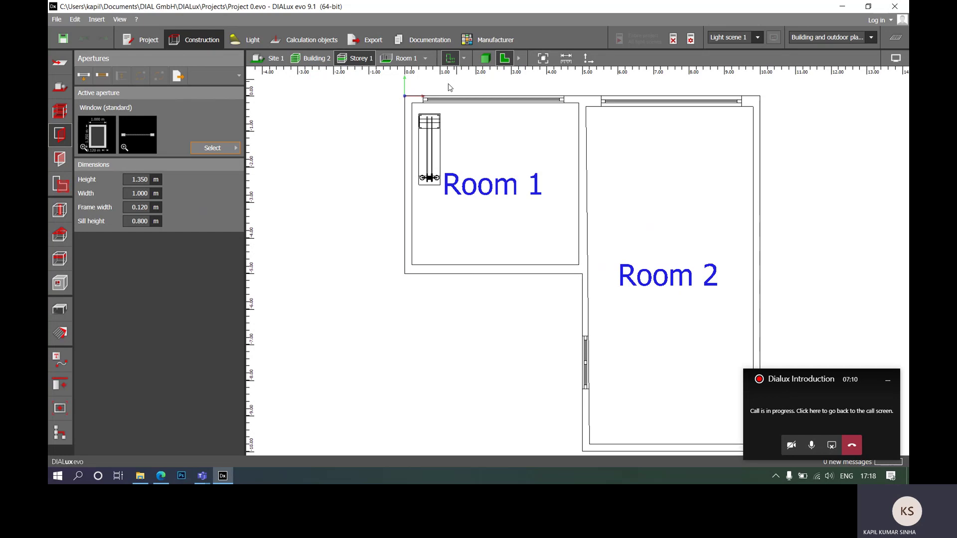
left_click(60, 159)
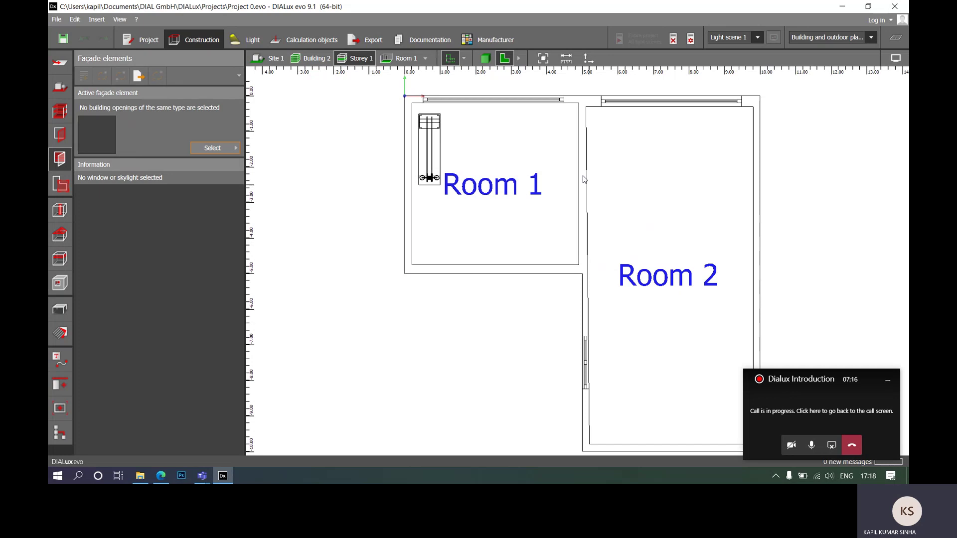
scroll(568, 207, "down", 2)
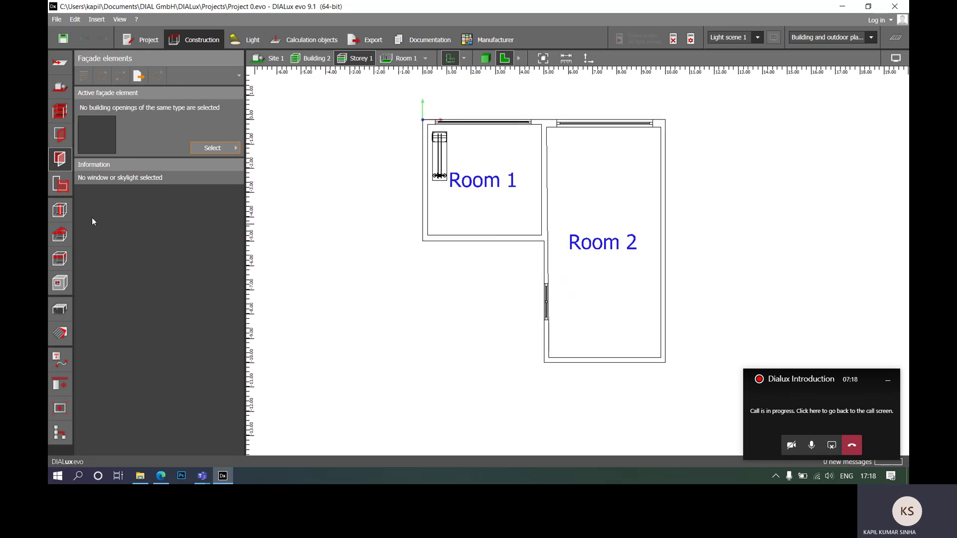
- Examine the Construction tools for spaces, room elements, roofs with their available roof shapes, and ceilings
left_click(60, 185)
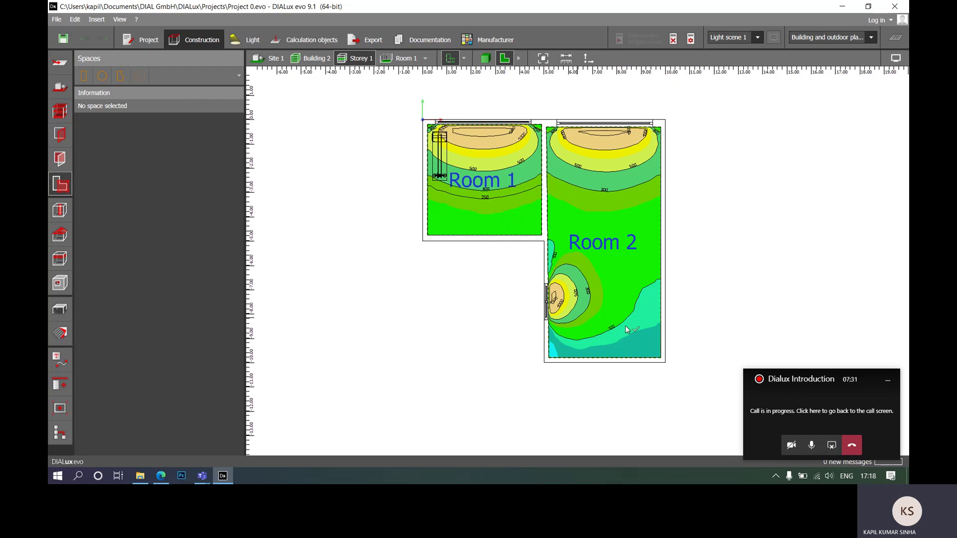
left_click(59, 212)
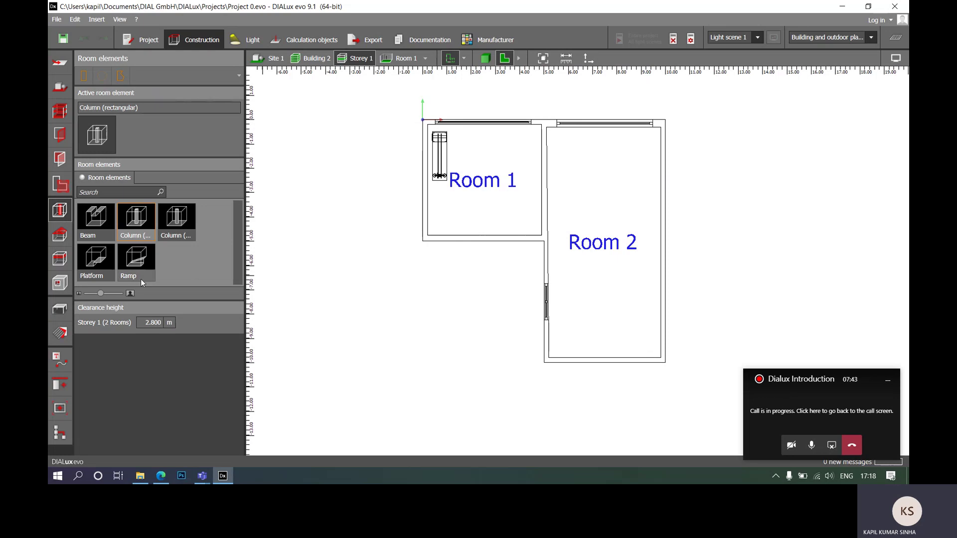
left_click(62, 237)
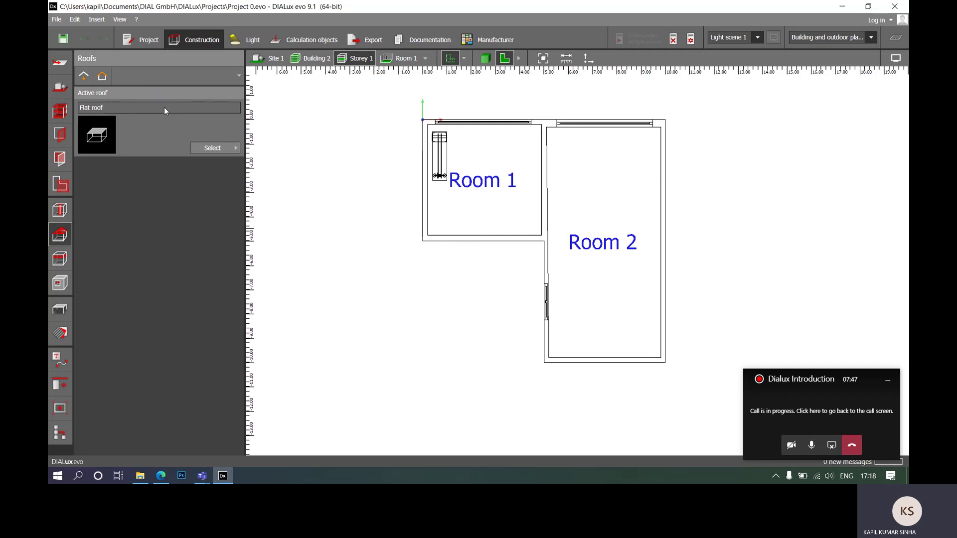
left_click(213, 148)
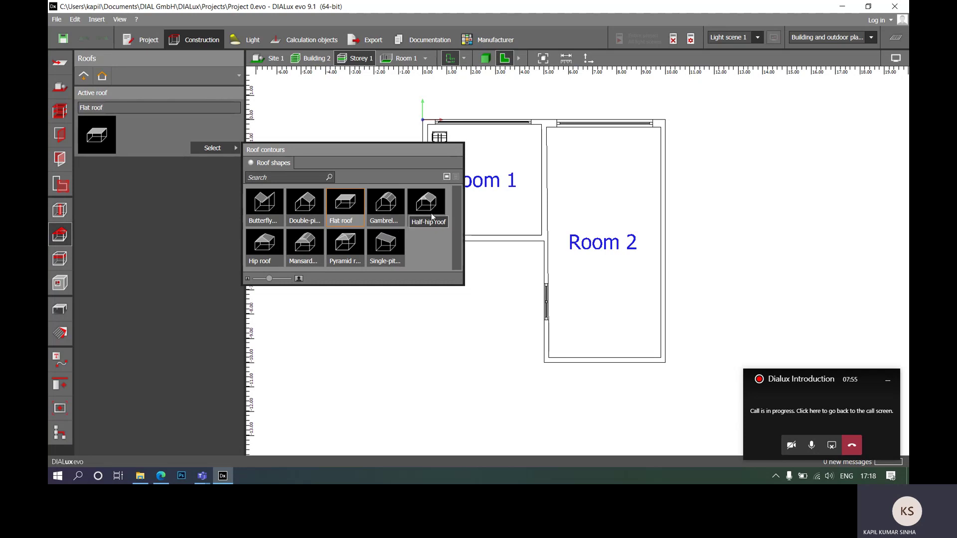
left_click(62, 265)
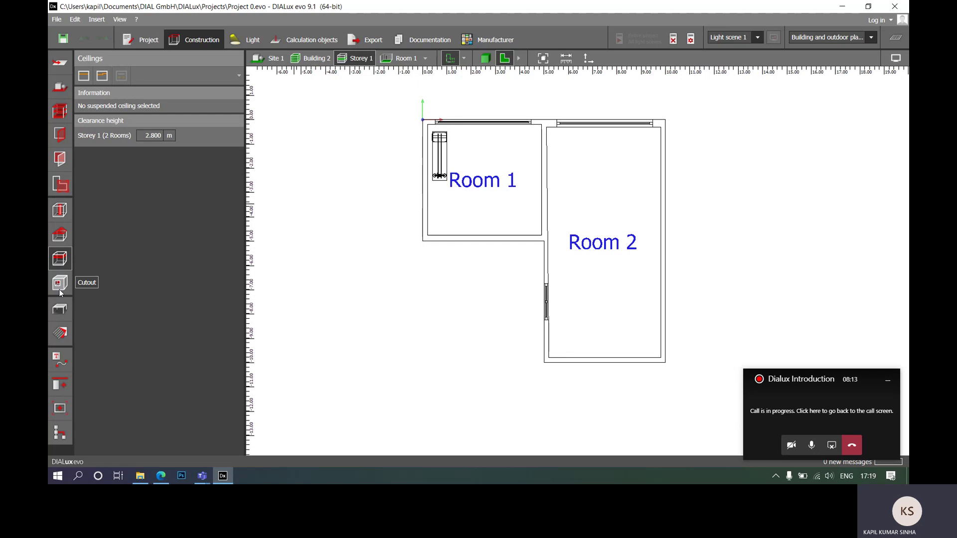
- Browse the furniture object library and its catalogs, and look over the Materials tool
left_click(63, 312)
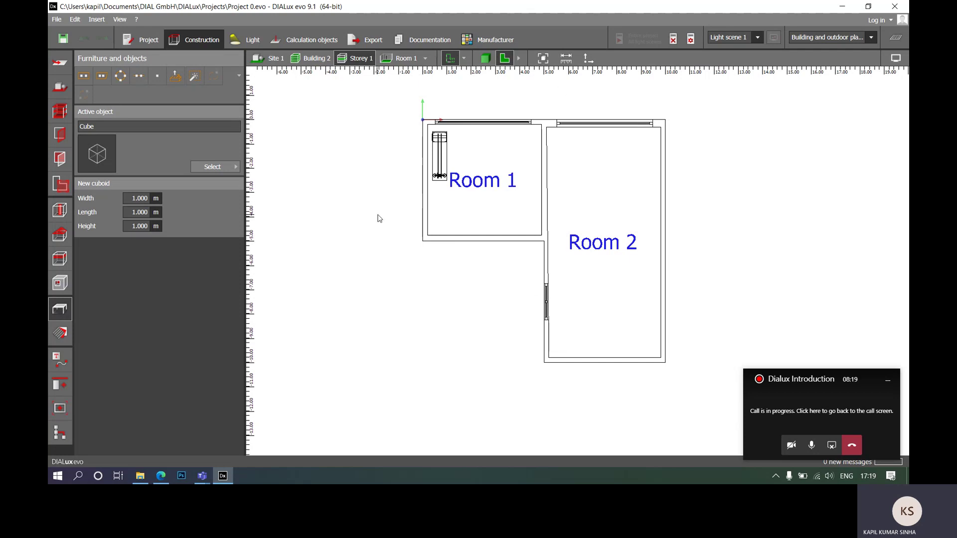
left_click(216, 168)
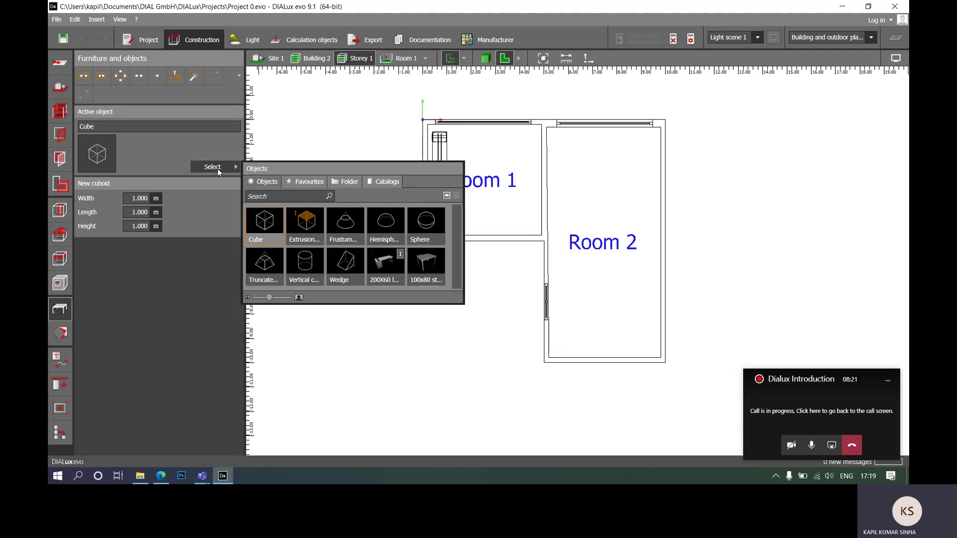
left_click(383, 183)
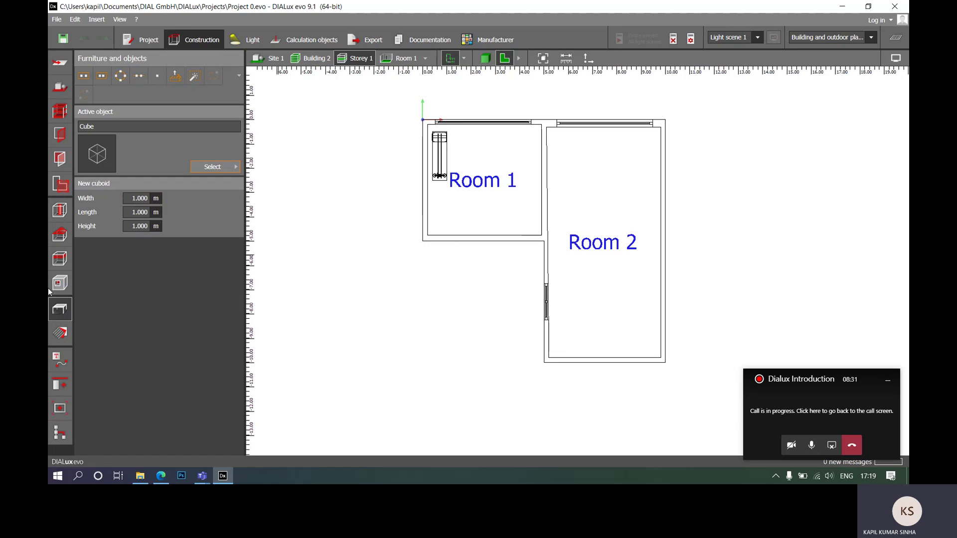
left_click(60, 333)
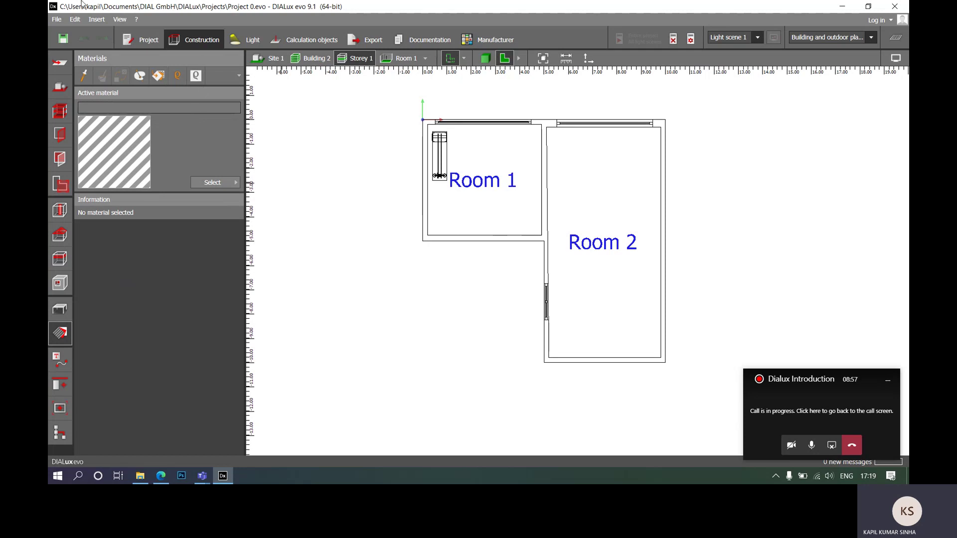
- Switch to Light mode and open the LUMsearch catalog from the luminaire selection
left_click(250, 40)
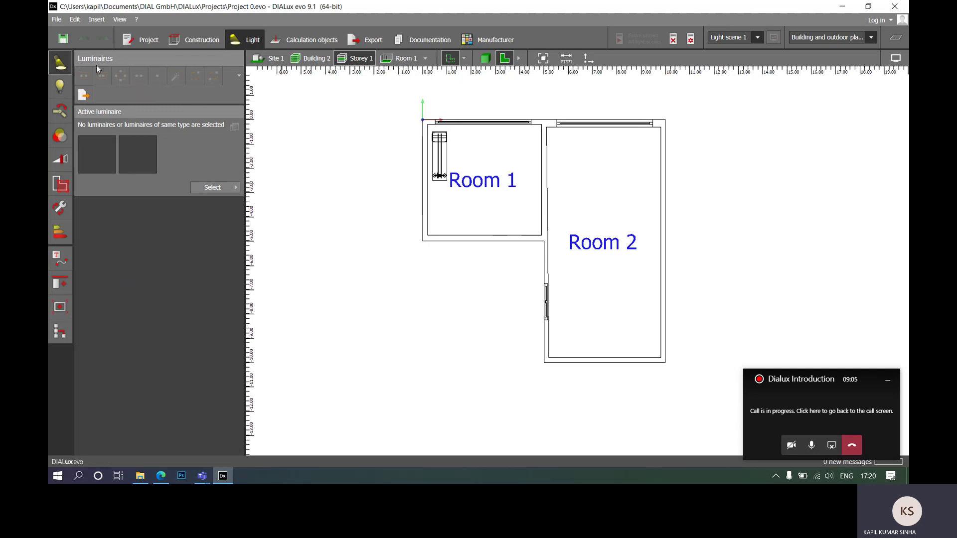
left_click(232, 190)
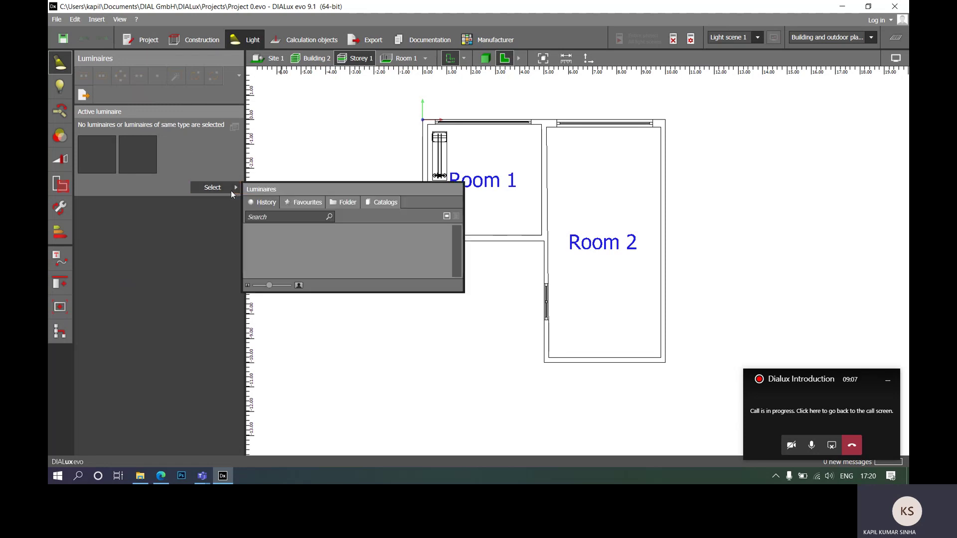
left_click(374, 202)
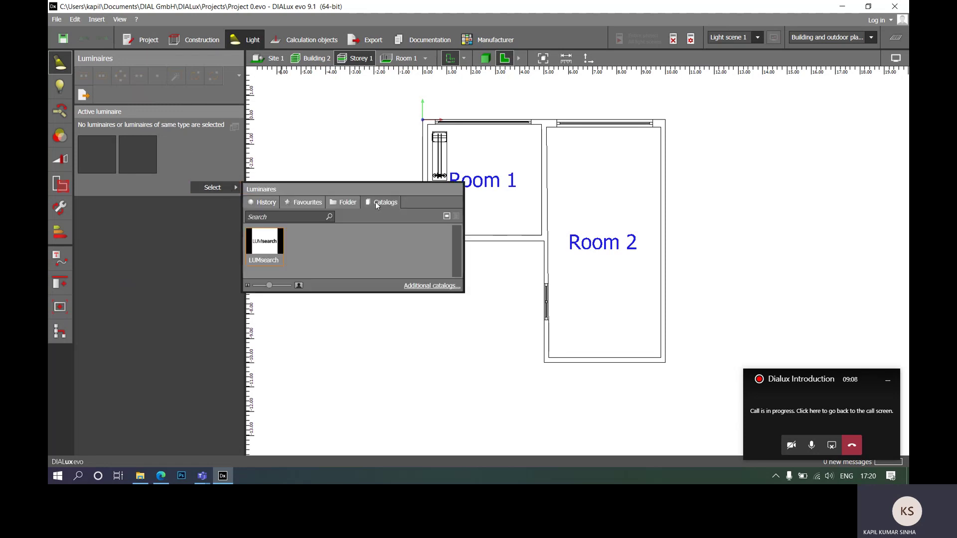
left_click(267, 242)
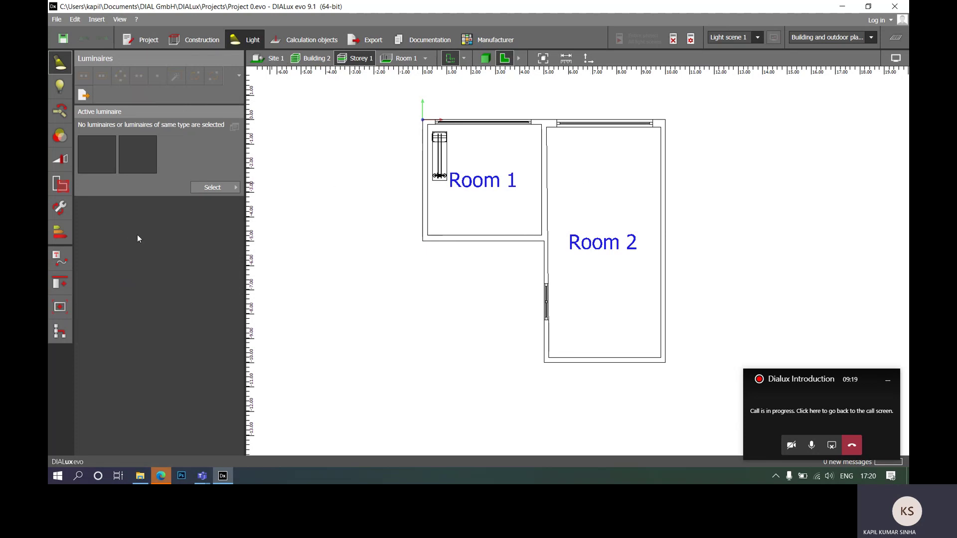
- Look through the remaining Light mode tools, from lamps and filters to the light scenes and their daylight settings
left_click(61, 90)
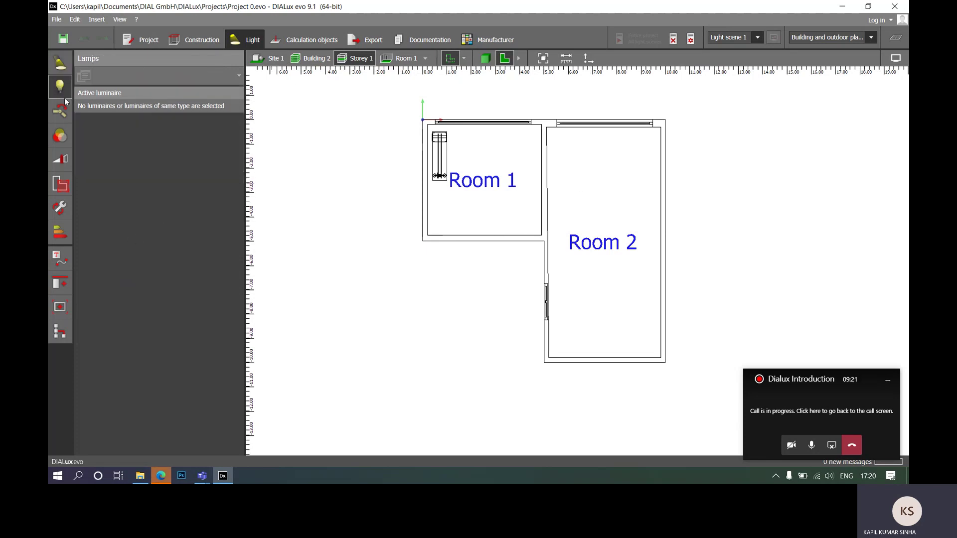
left_click(61, 66)
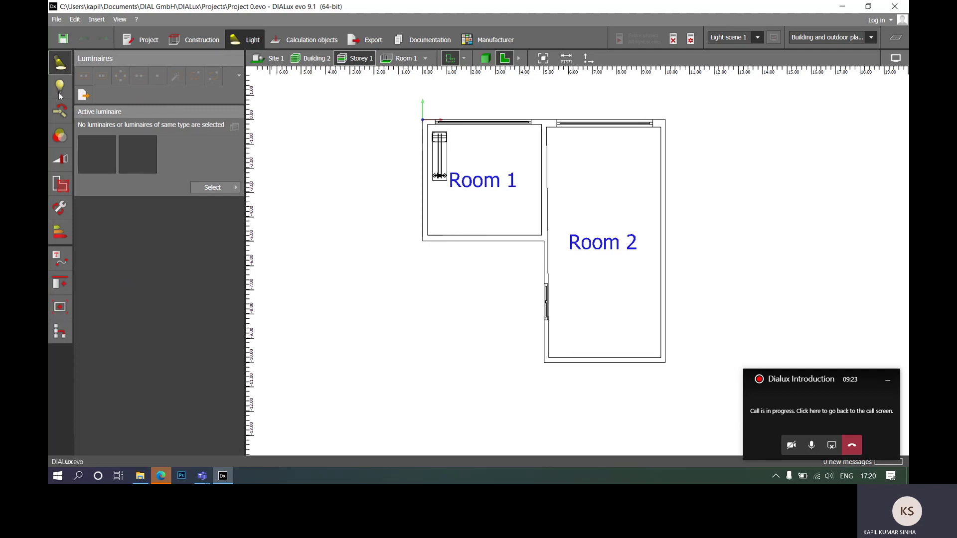
left_click(62, 92)
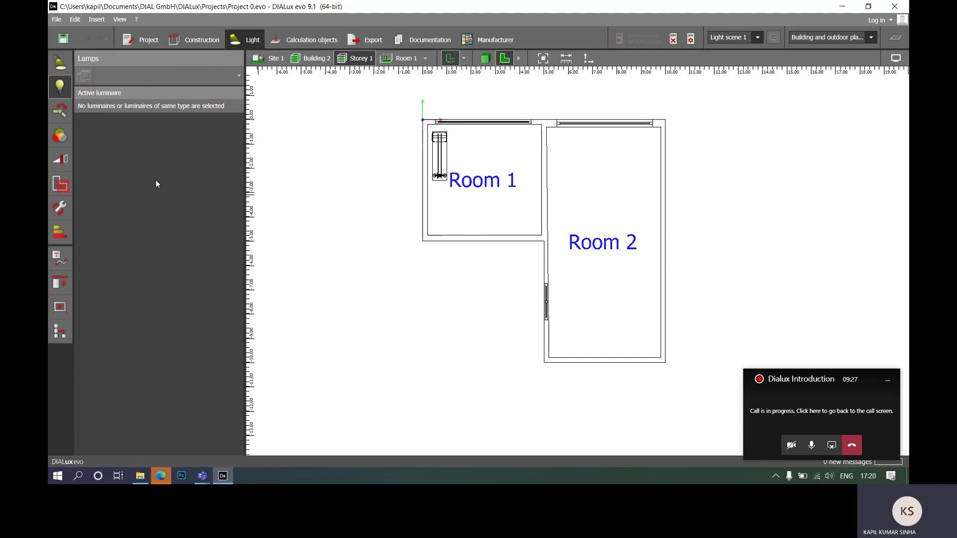
left_click(59, 112)
left_click(62, 138)
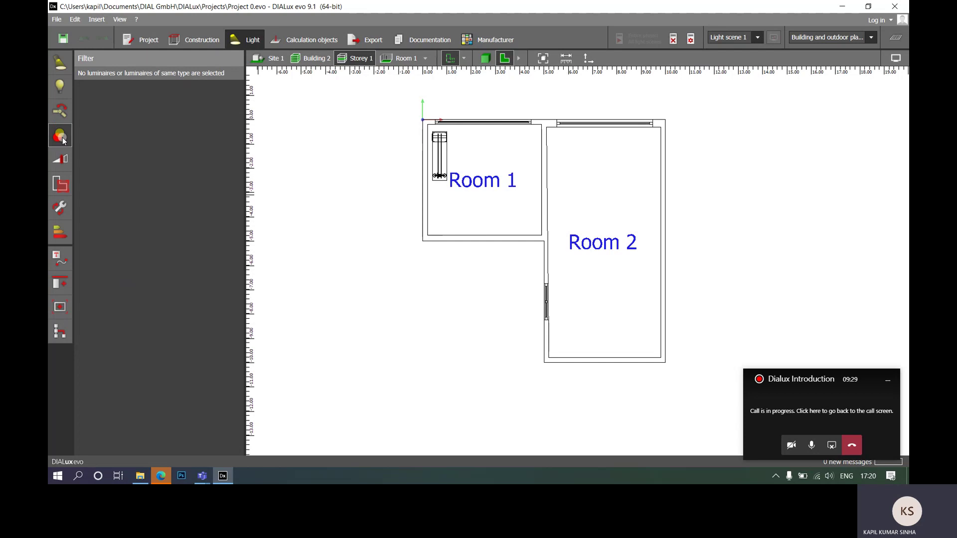
left_click(60, 160)
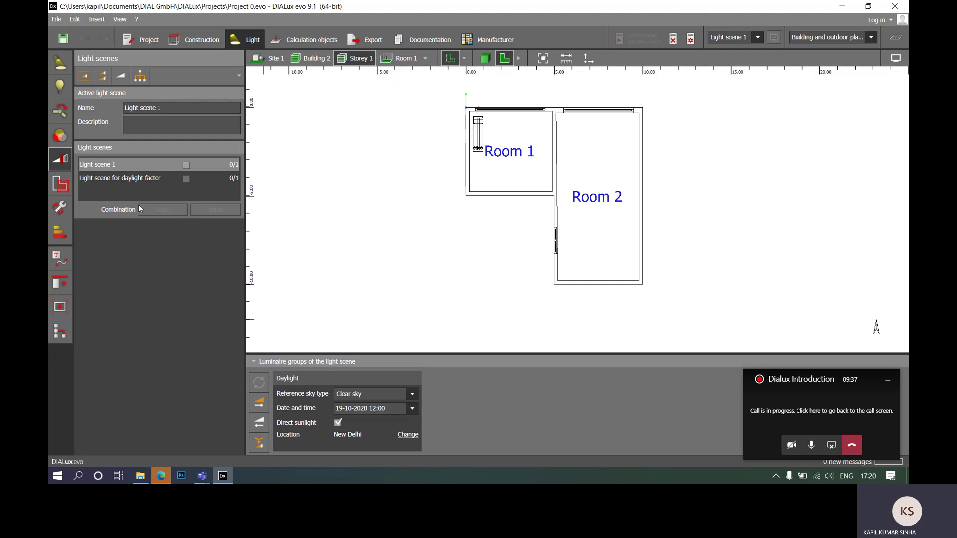
- Tour the Calculation objects, Documentation and Export modes, inspecting the storey floor plan in Export
left_click(312, 36)
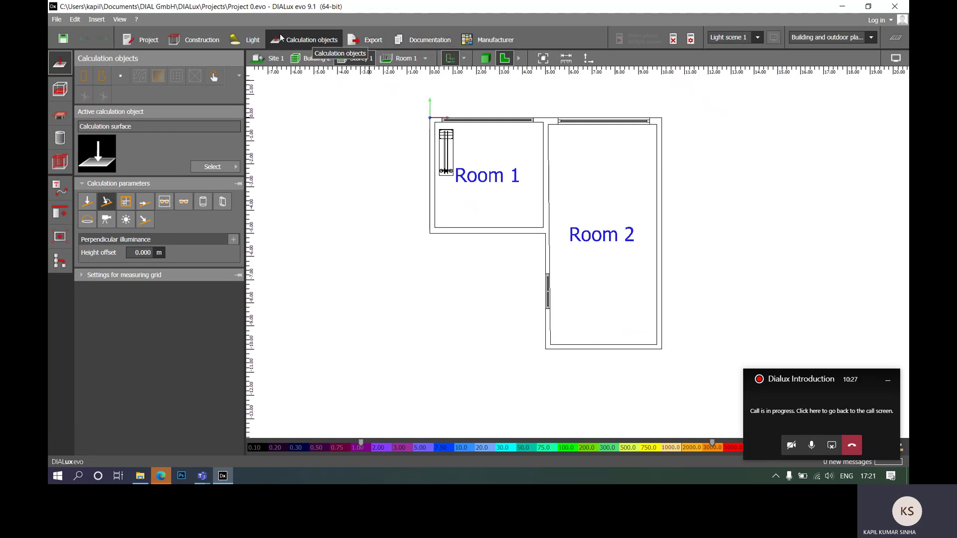
left_click(426, 42)
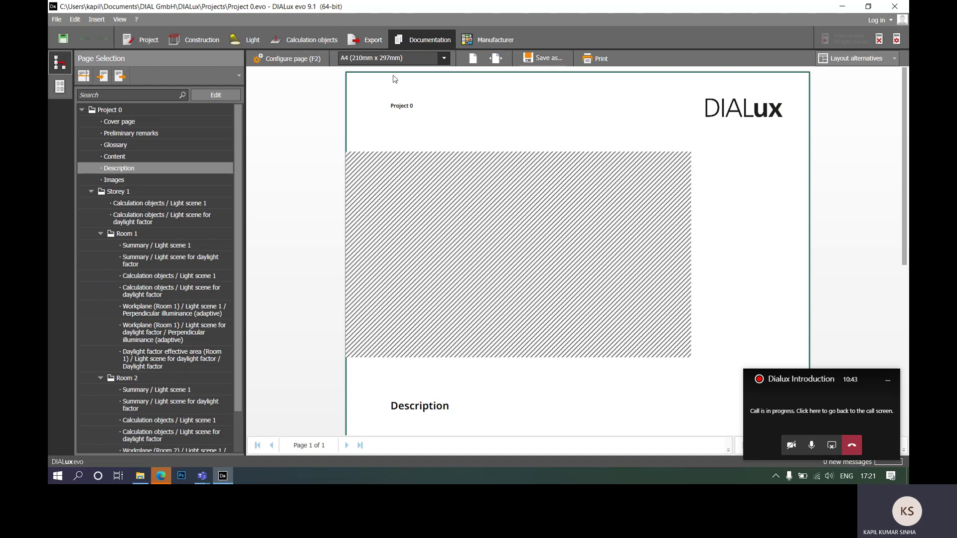
left_click(373, 44)
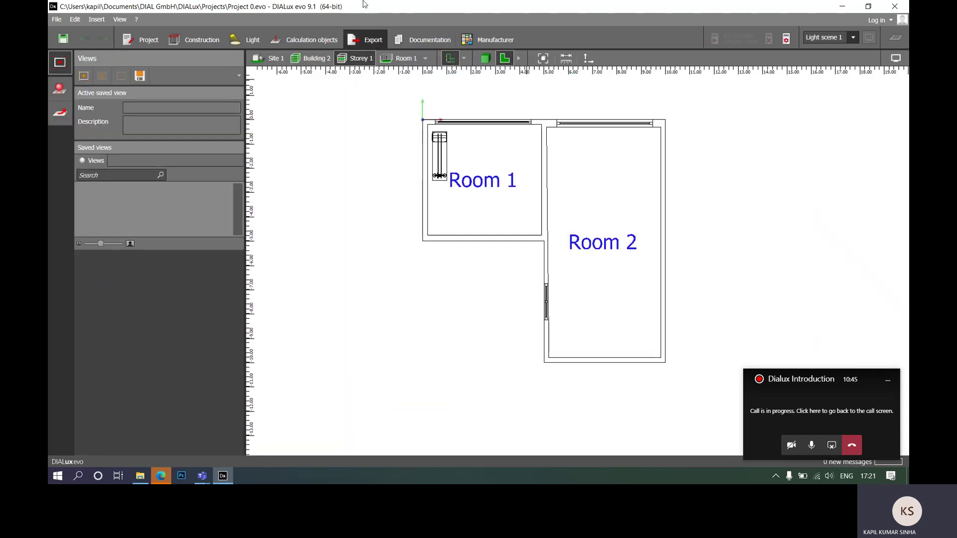
scroll(527, 207, "up", 2)
scroll(433, 184, "down", 1)
middle_click_drag(474, 199, 455, 222)
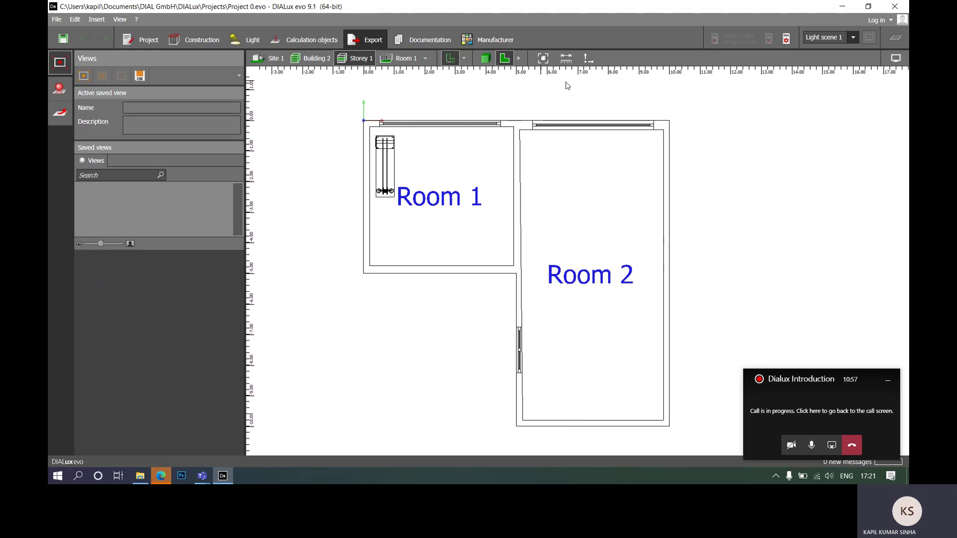
- Show the whole site plan, and switch the active room to Room 2 to view its floor plan
left_click(282, 62)
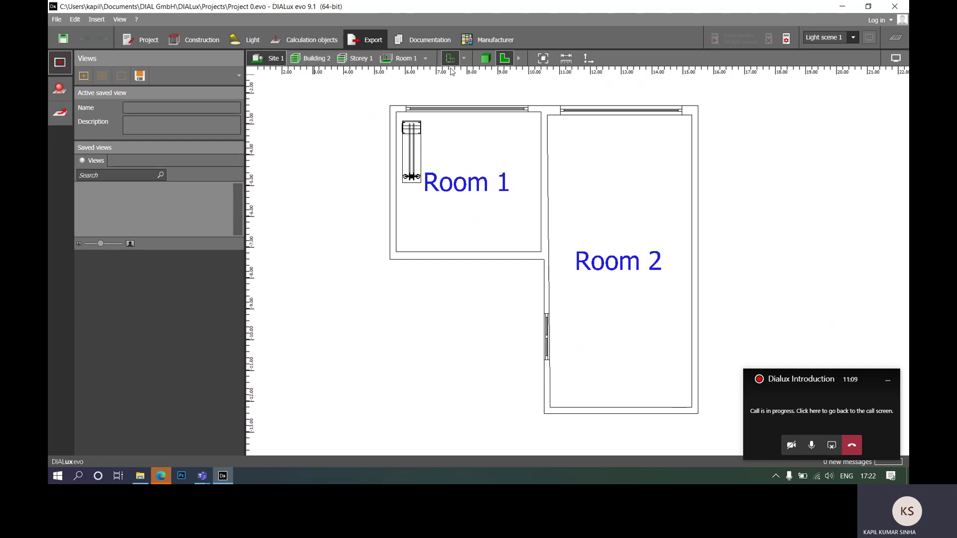
left_click(424, 60)
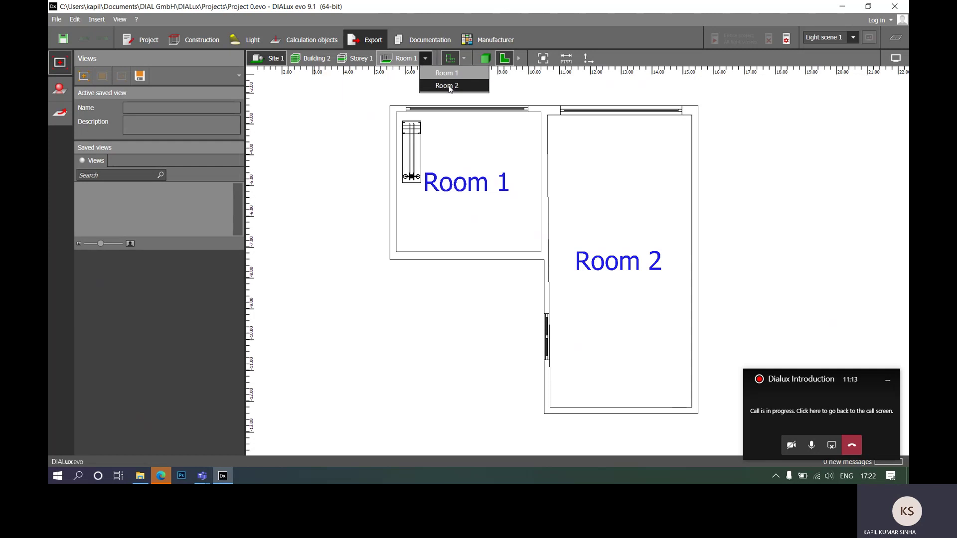
left_click(449, 86)
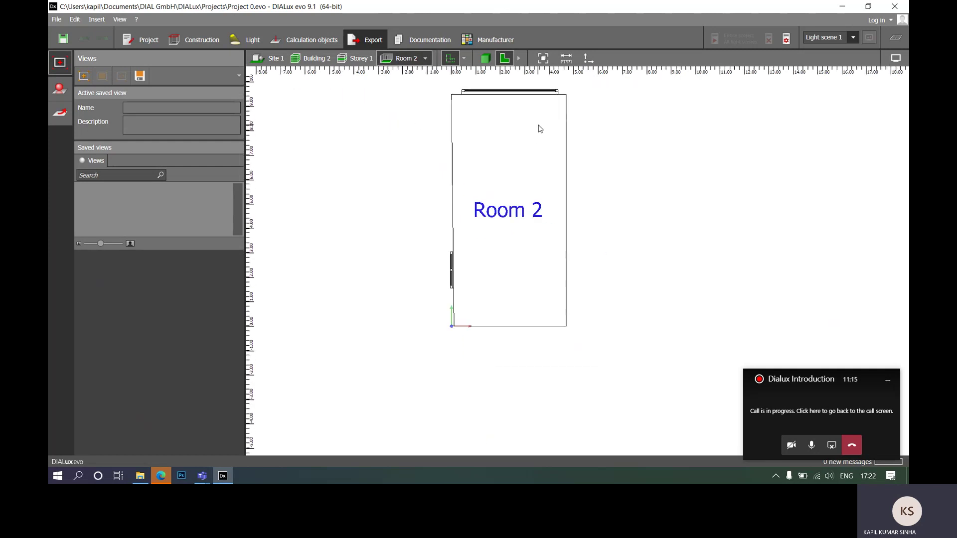
middle_click_drag(538, 125, 492, 156)
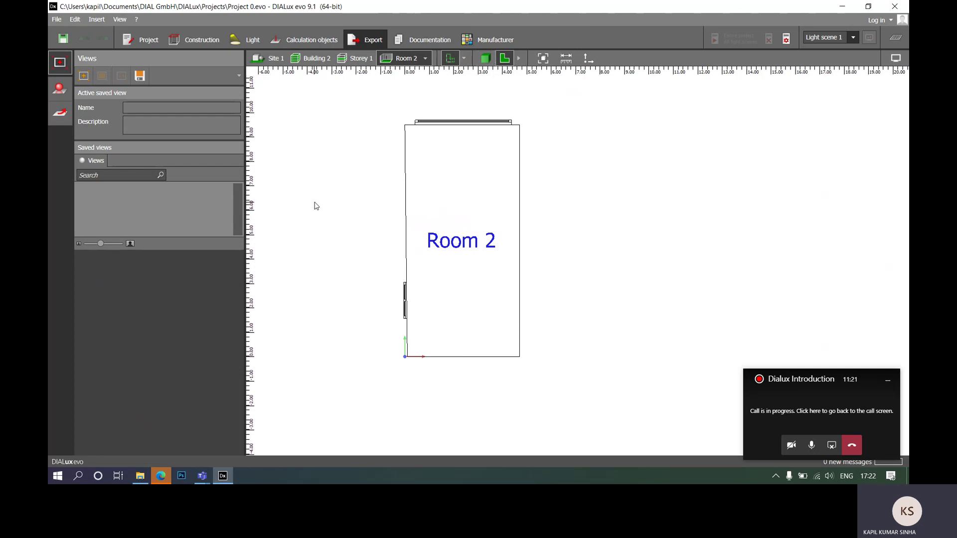
scroll(339, 209, "up", 1)
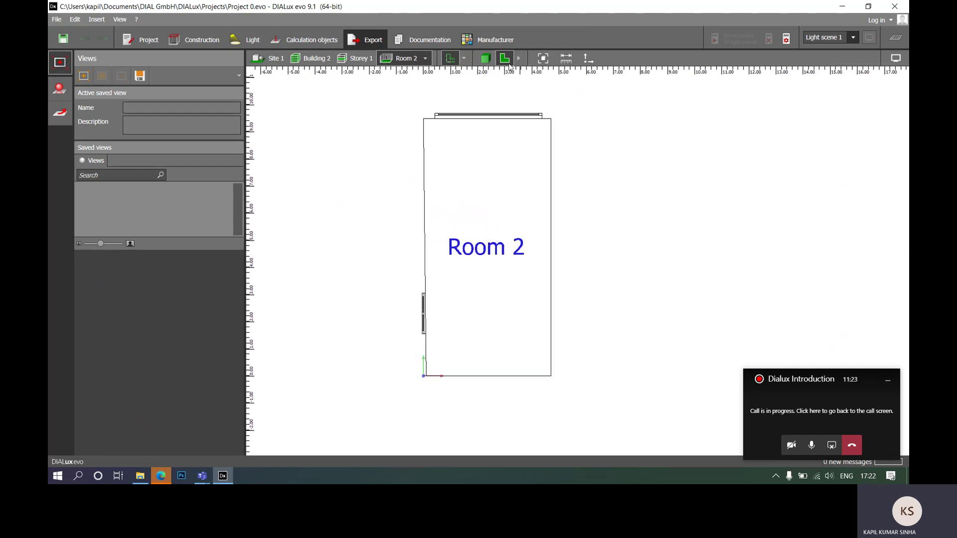
- Display Room 2 in the 3D view and inspect its walls, window and floor
left_click(485, 59)
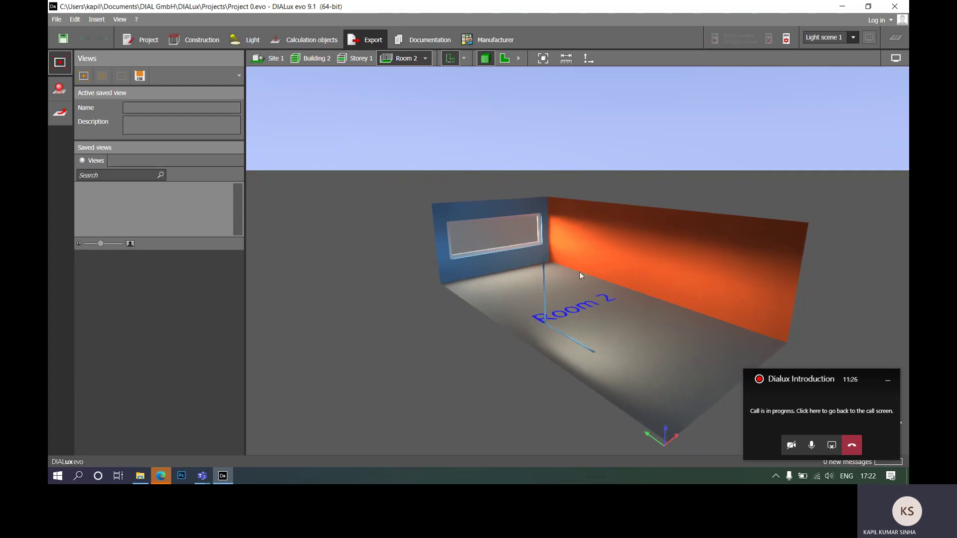
scroll(644, 290, "up", 3)
scroll(430, 228, "down", 3)
scroll(430, 228, "up", 2)
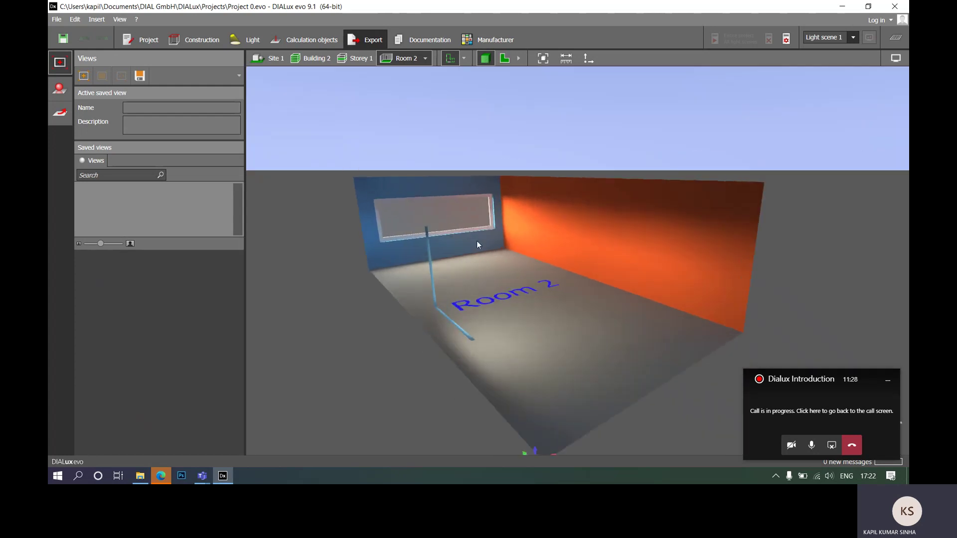
- Switch the active room to Room 1 and inspect its desk, window and walls in the 3D view
left_click(425, 58)
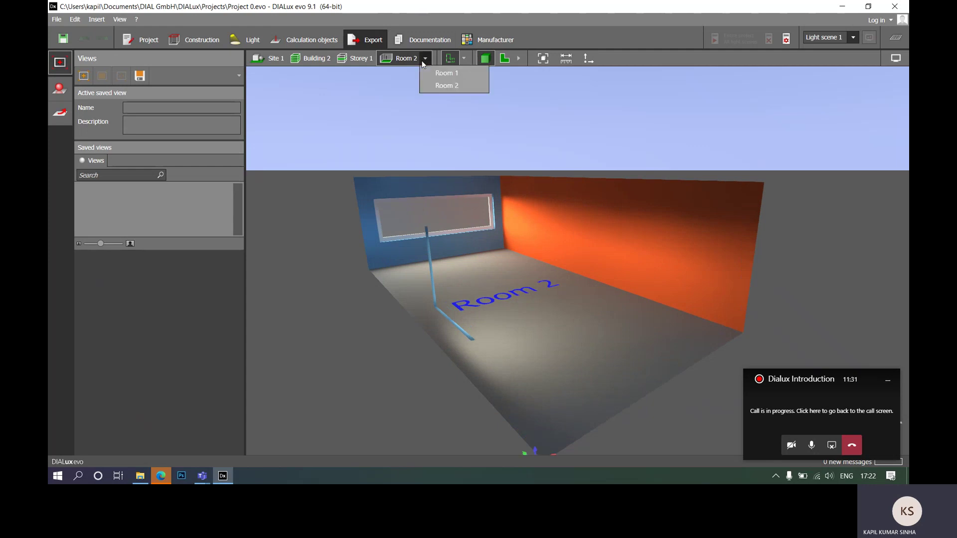
left_click(433, 78)
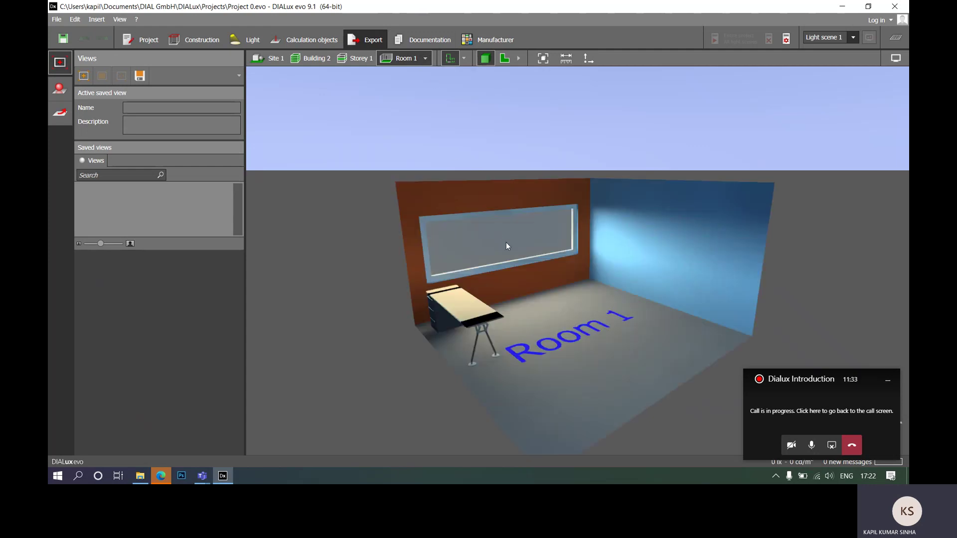
scroll(531, 284, "up", 3)
scroll(507, 133, "down", 3)
scroll(530, 170, "up", 3)
right_click_drag(651, 242, 569, 273)
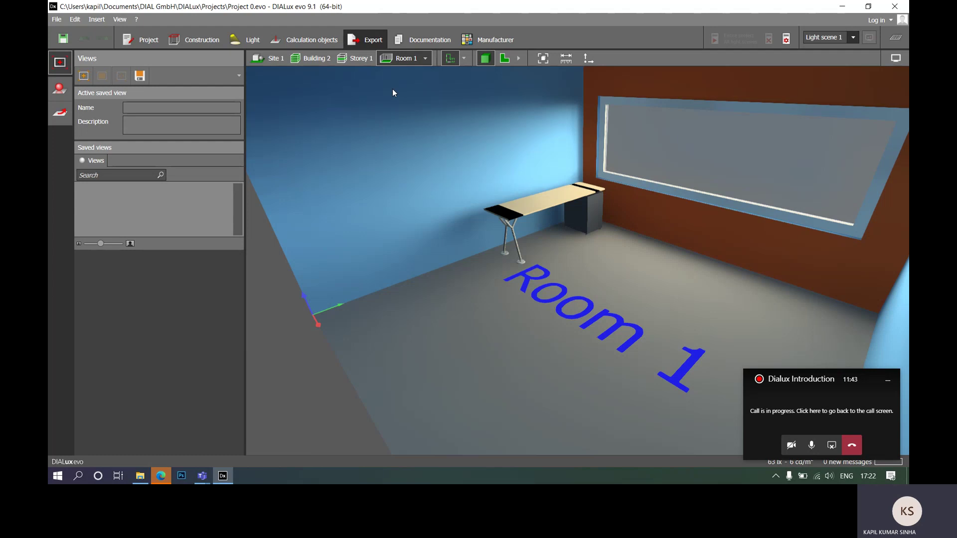
- Show the whole of Storey 1 in 3D and inspect both rooms from above
left_click(362, 59)
right_click_drag(604, 198, 519, 236)
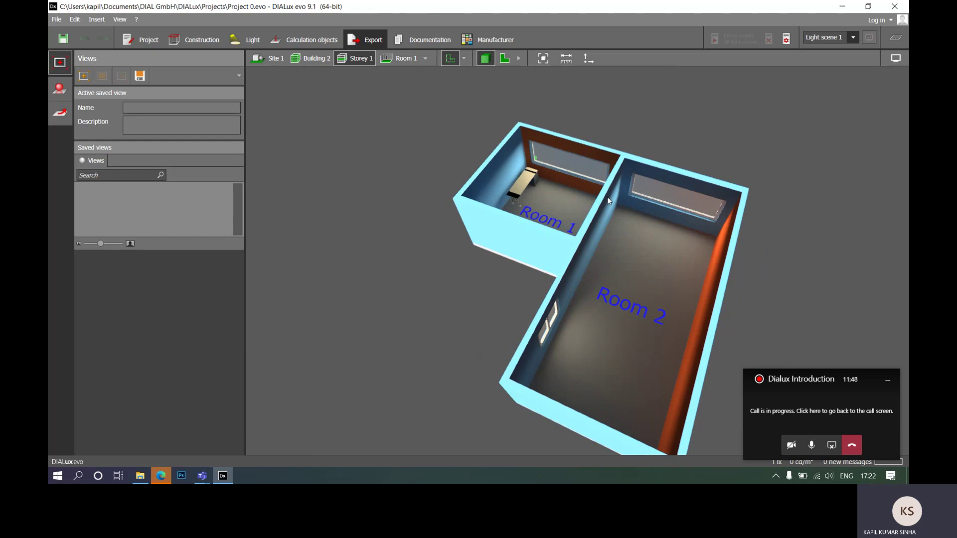
scroll(607, 197, "down", 4)
scroll(553, 208, "up", 4)
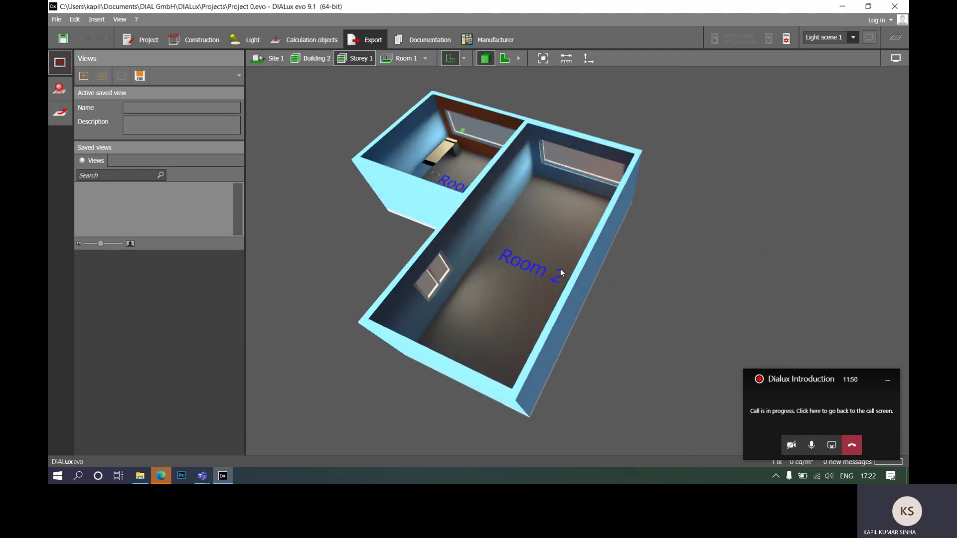
- Display the calculation results for Storey 1 and switch to its floor plan
left_click(899, 41)
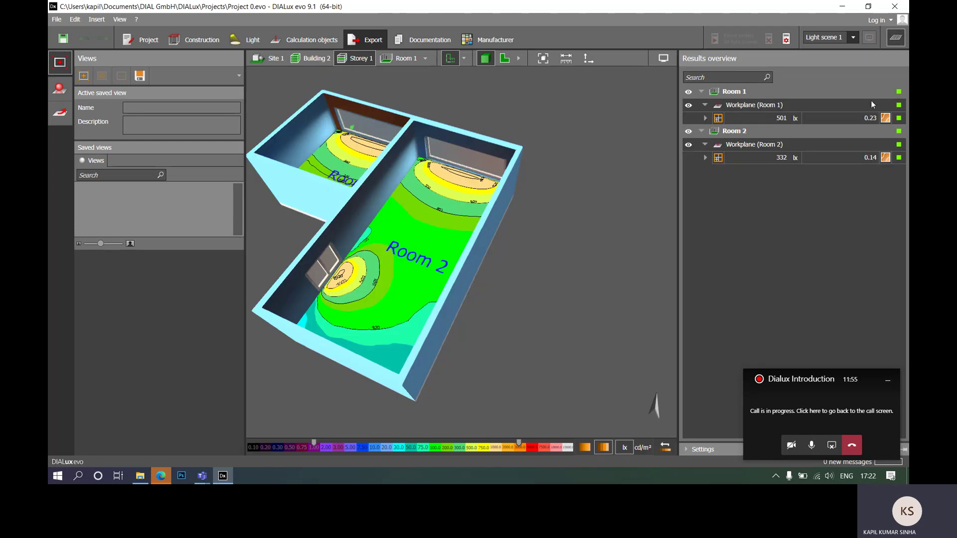
left_click(505, 62)
right_click_drag(469, 218, 503, 202)
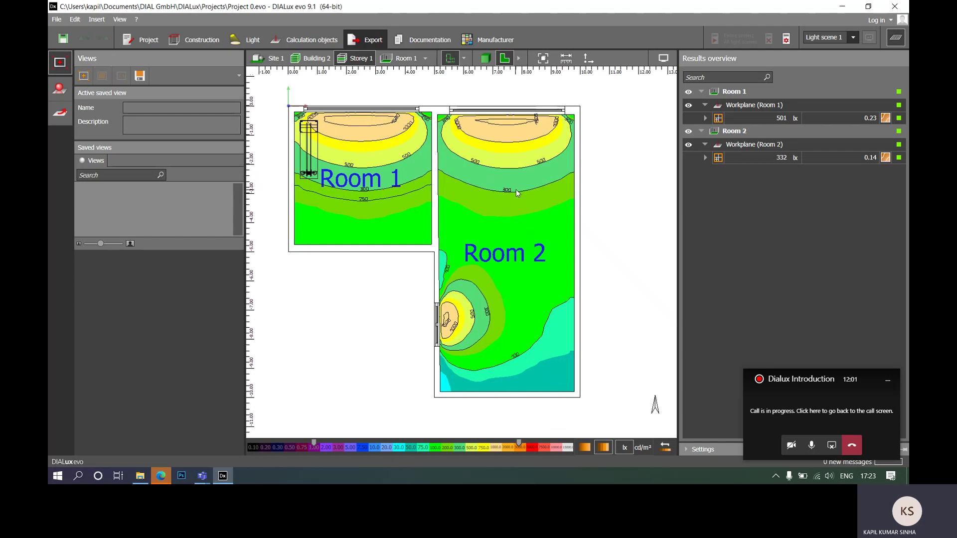
- Examine the illuminance isolines and false colours across Room 2, near both windows, and the whole storey plan
scroll(500, 188, "up", 4)
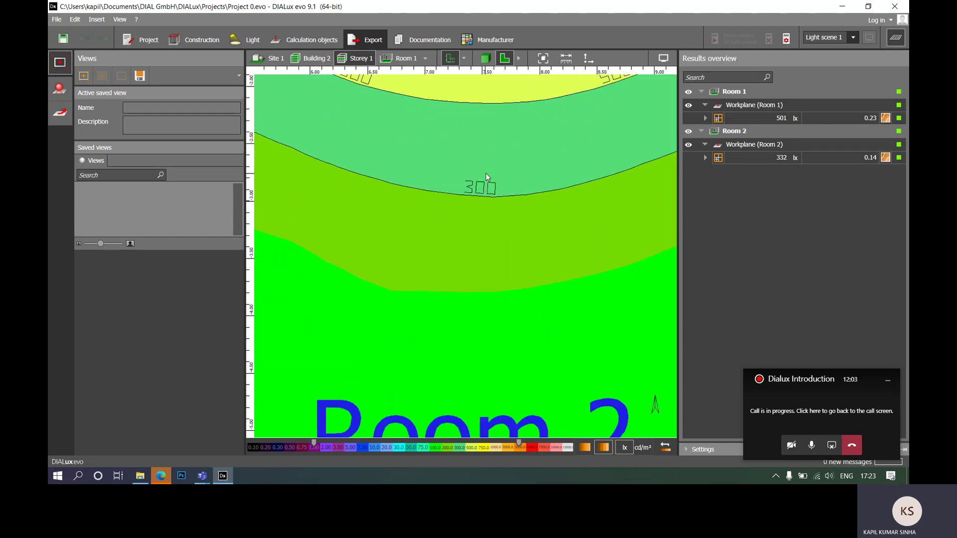
scroll(485, 172, "down", 5)
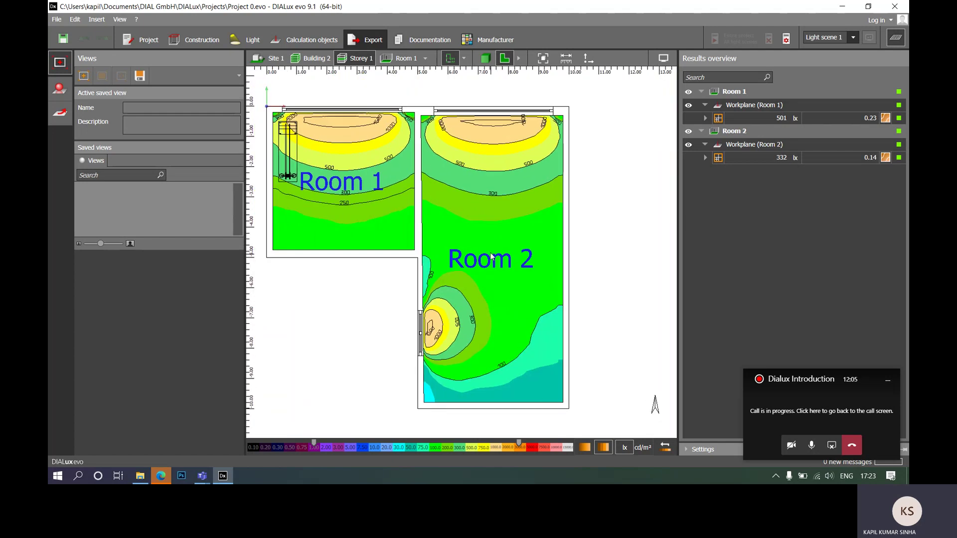
scroll(480, 201, "up", 4)
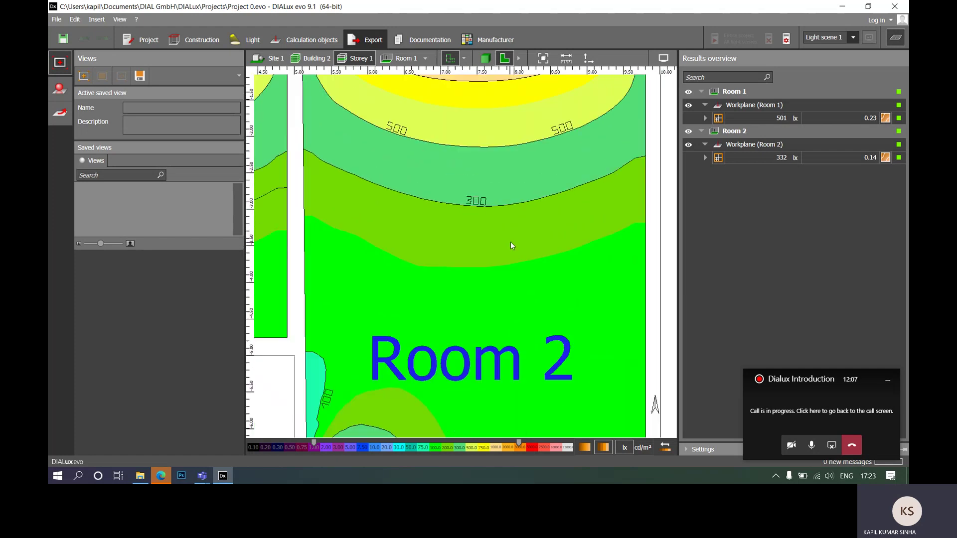
scroll(480, 234, "down", 2)
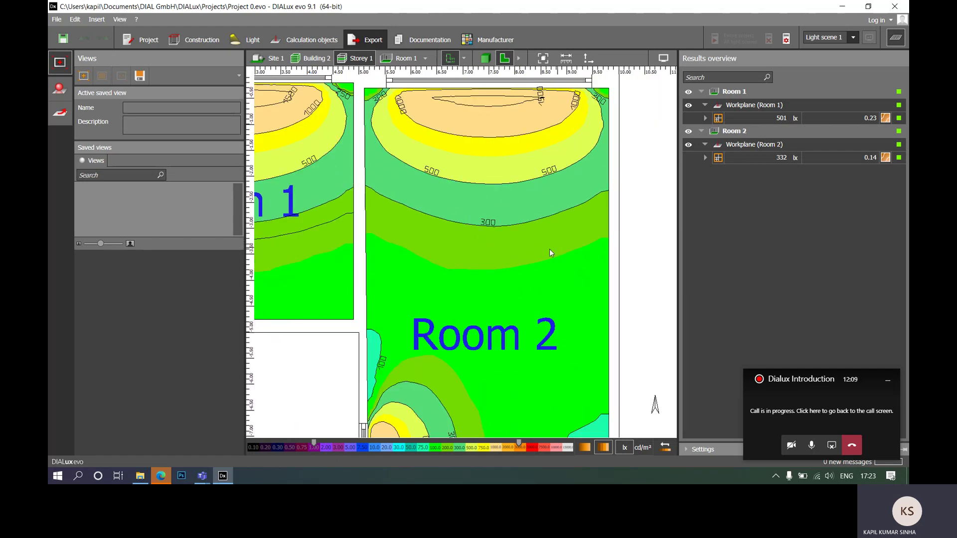
scroll(442, 206, "down", 3)
scroll(467, 367, "up", 4)
scroll(510, 233, "down", 2)
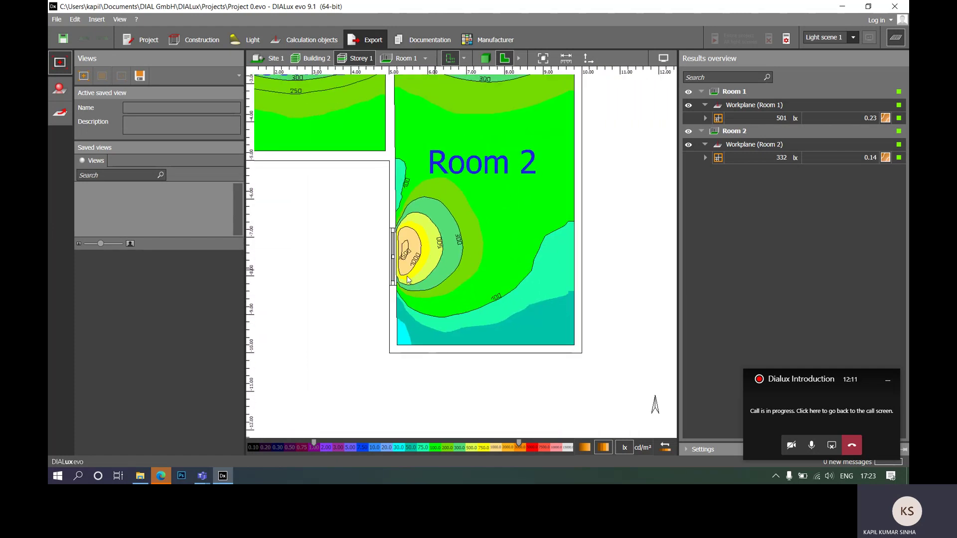
scroll(426, 253, "up", 5)
scroll(421, 196, "down", 4)
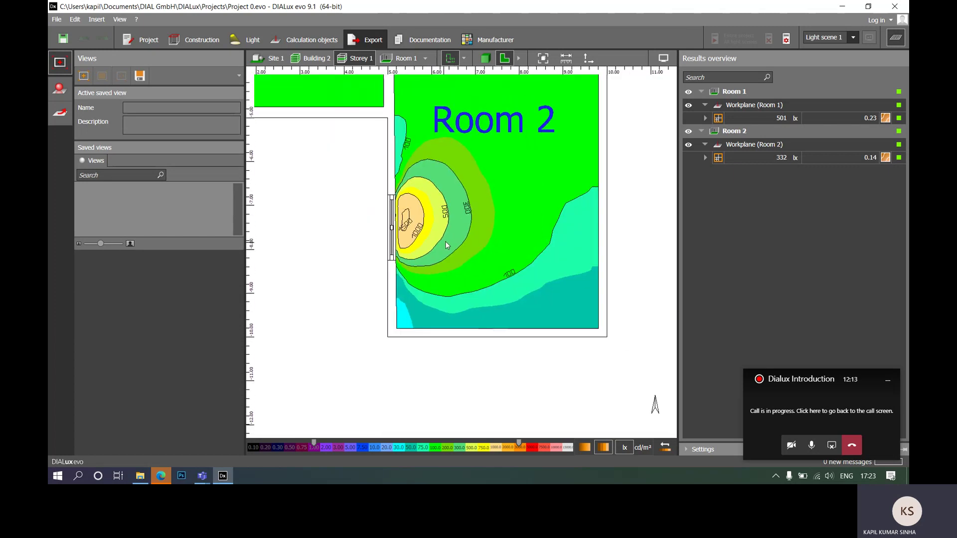
scroll(446, 245, "down", 4)
middle_click_drag(448, 173, 477, 277)
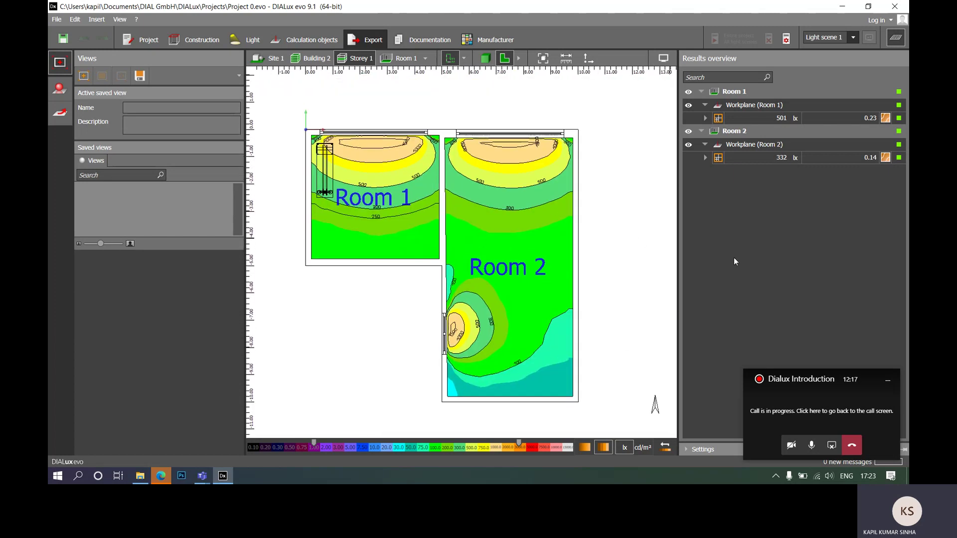
- Open the Calculation objects mode and expand the detailed perpendicular illuminance results of the Room 1 workplane
left_click(318, 40)
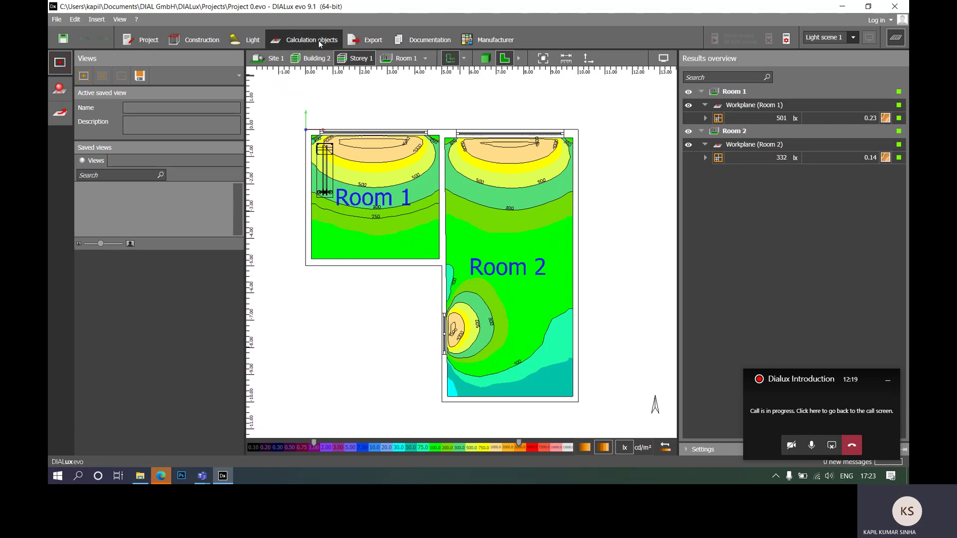
left_click(737, 117)
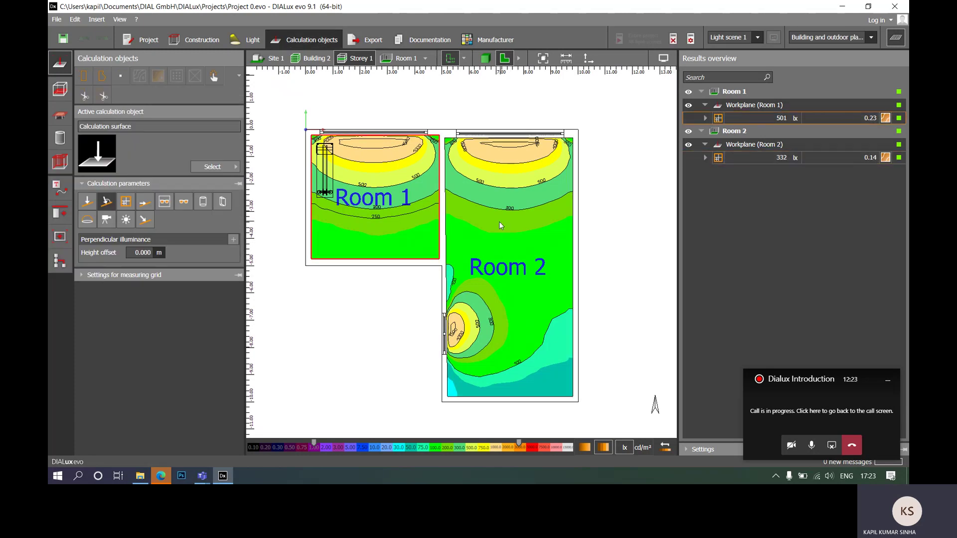
left_click(705, 118)
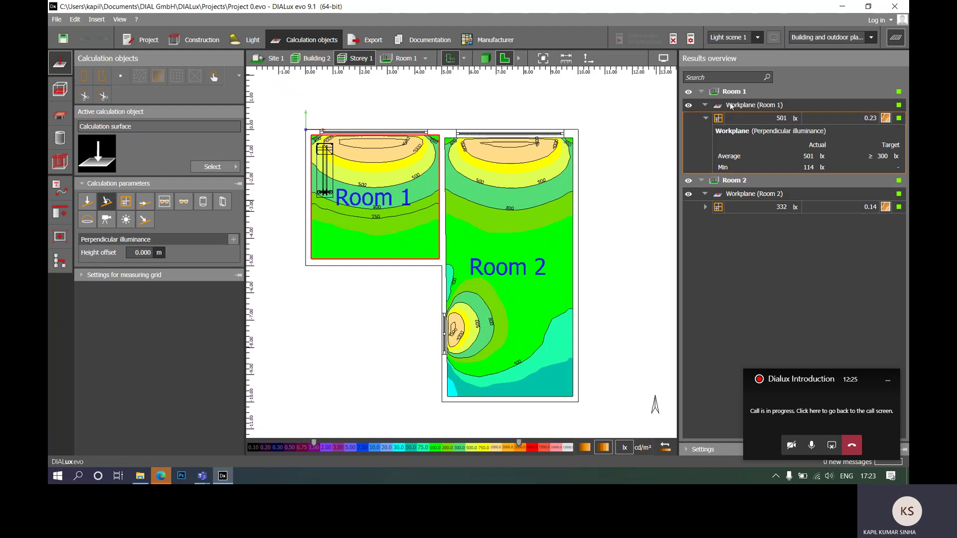
- Select the Room 1 workplane, show its value chart without isolines and false colours, and examine the illuminance values
left_click(404, 224)
left_click(157, 76)
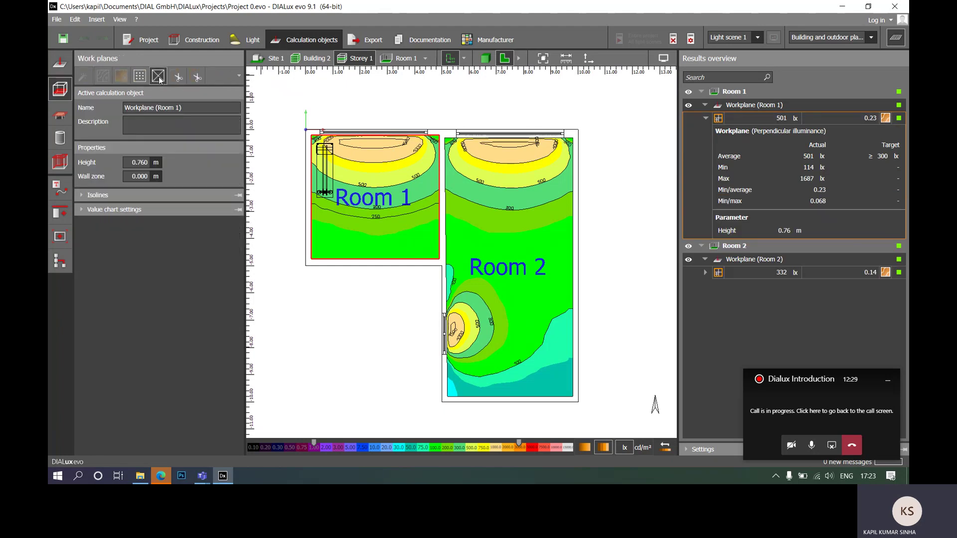
scroll(369, 280, "up", 5)
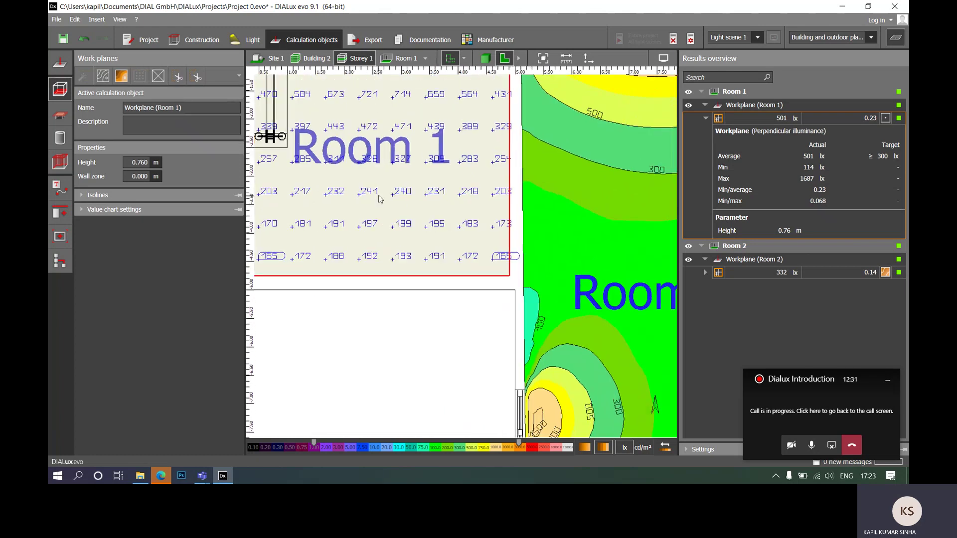
scroll(471, 277, "down", 2)
scroll(460, 289, "up", 1)
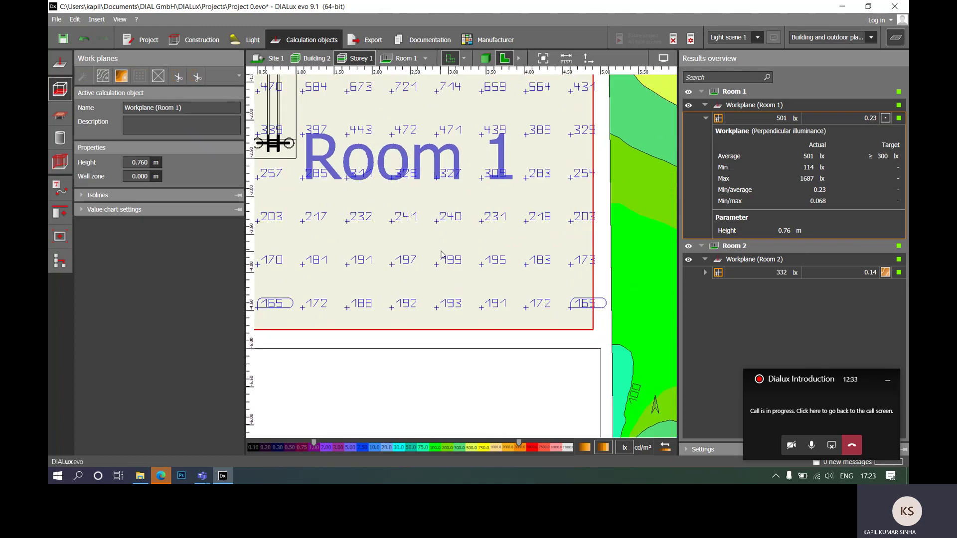
scroll(407, 240, "down", 2)
scroll(407, 241, "down", 1)
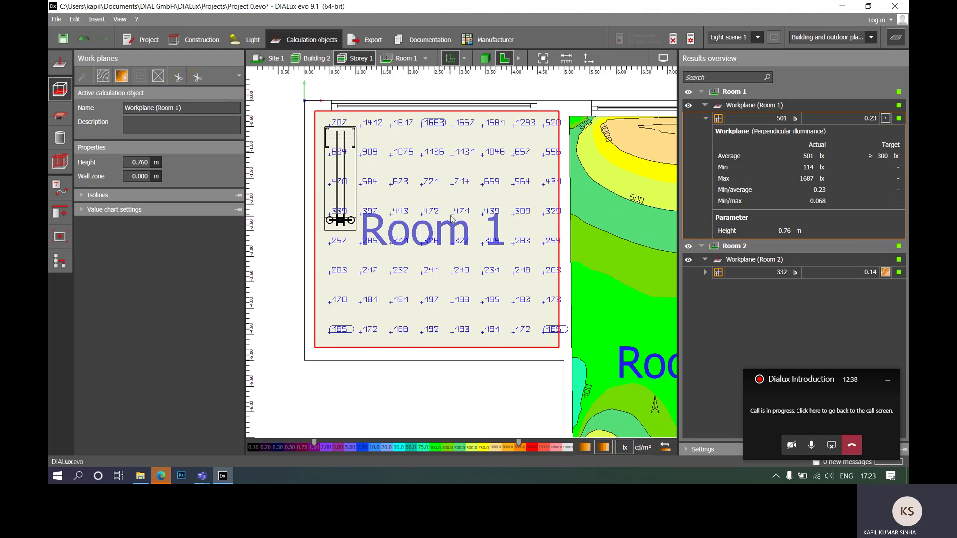
scroll(449, 216, "up", 5)
scroll(400, 178, "down", 5)
scroll(464, 291, "down", 1)
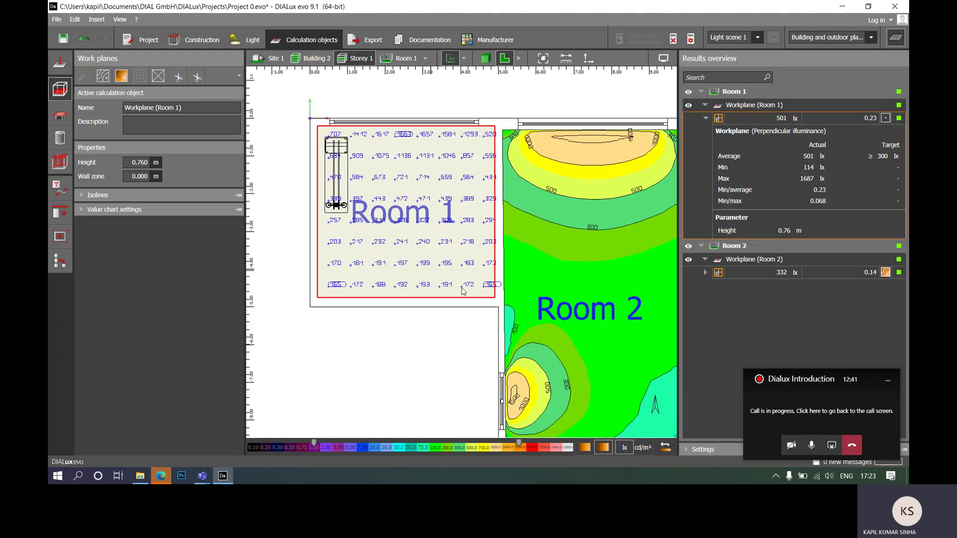
scroll(434, 206, "down", 1)
scroll(428, 215, "up", 1)
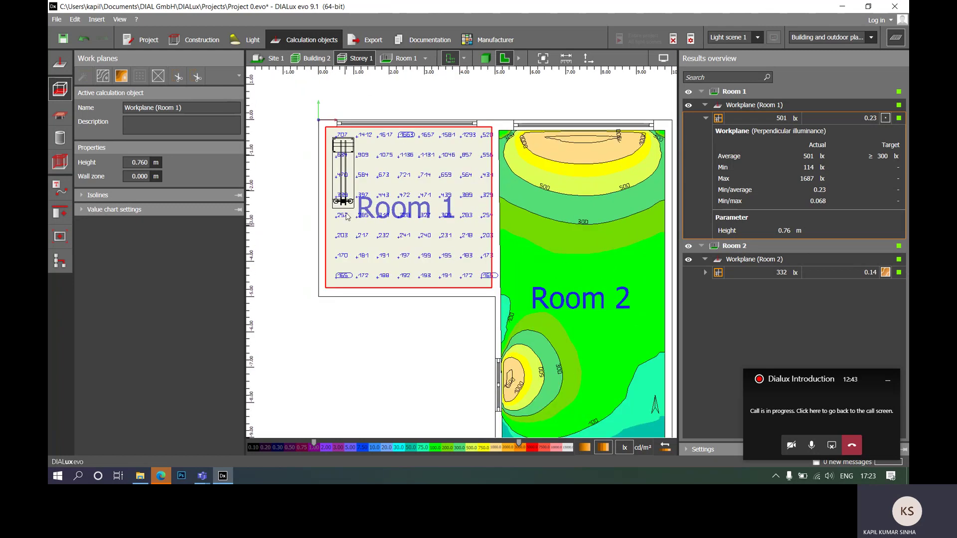
- Overlay false colours and isolines on the Room 1 workplane's value chart and inspect the combined display
left_click(122, 76)
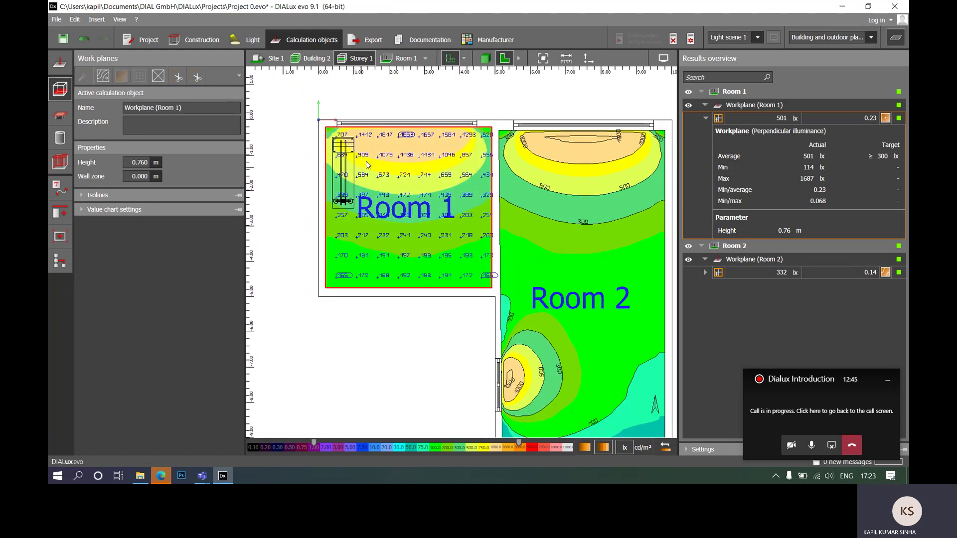
scroll(461, 220, "up", 2)
scroll(488, 208, "down", 2)
middle_click_drag(434, 285, 373, 258)
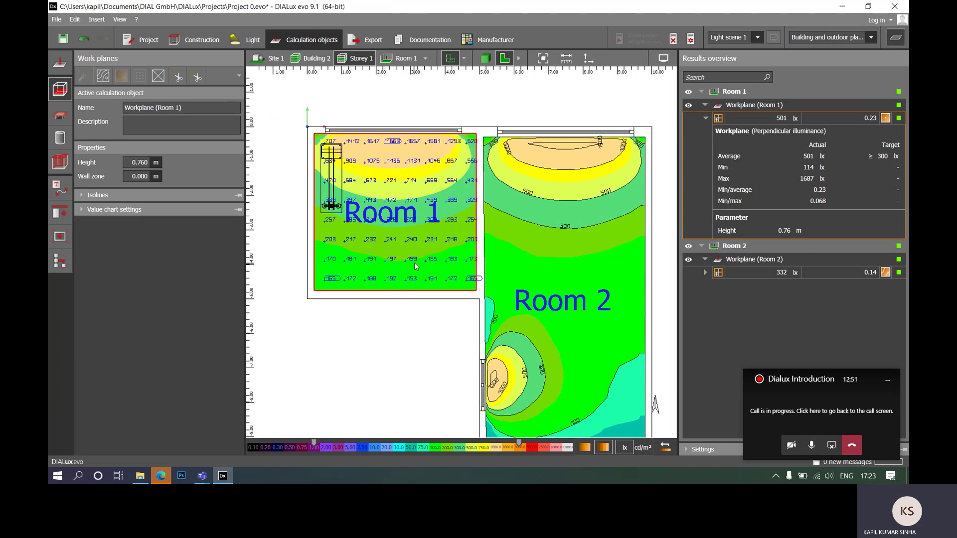
scroll(404, 192, "up", 3)
scroll(506, 203, "down", 2)
left_click(103, 75)
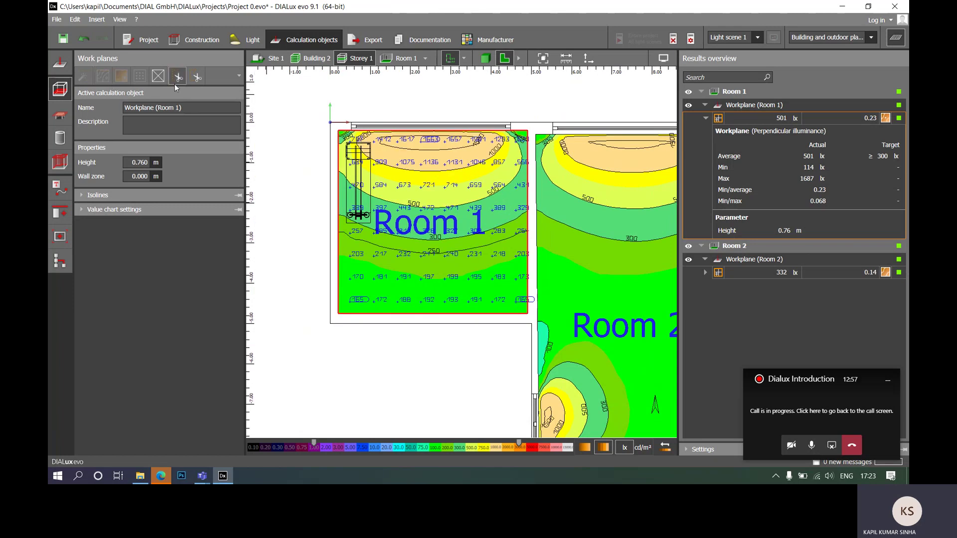
- Hide the value chart of the Room 1 workplane, keeping its isolines and false colours displayed on the plan
left_click(158, 75)
left_click(103, 75)
left_click(121, 76)
scroll(430, 220, "down", 2)
scroll(429, 219, "down", 1)
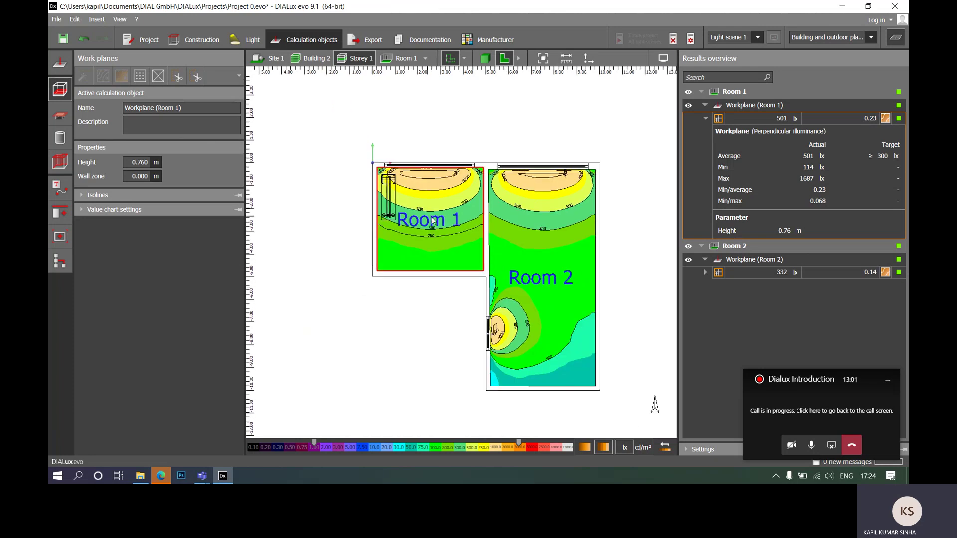
middle_click_drag(541, 286, 465, 255)
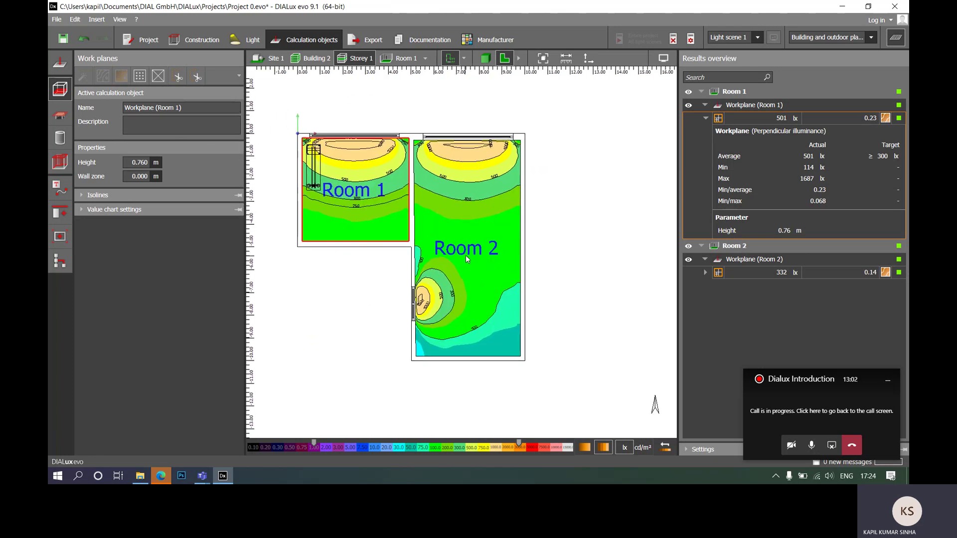
- Display Storey 1 in 3D, deselect the workplane, and inspect the false-colour results in both rooms from several angles
left_click(486, 58)
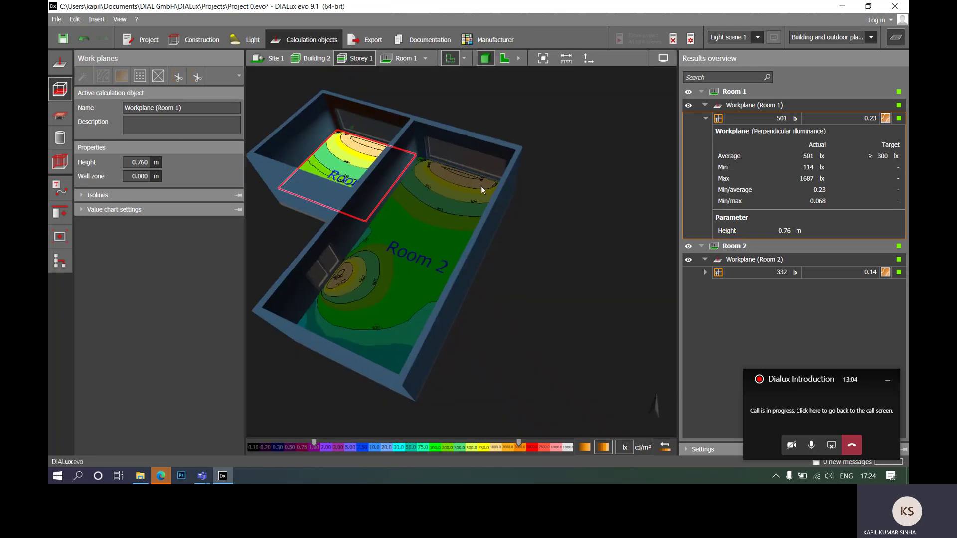
middle_click_drag(426, 187, 480, 195)
left_click(564, 115)
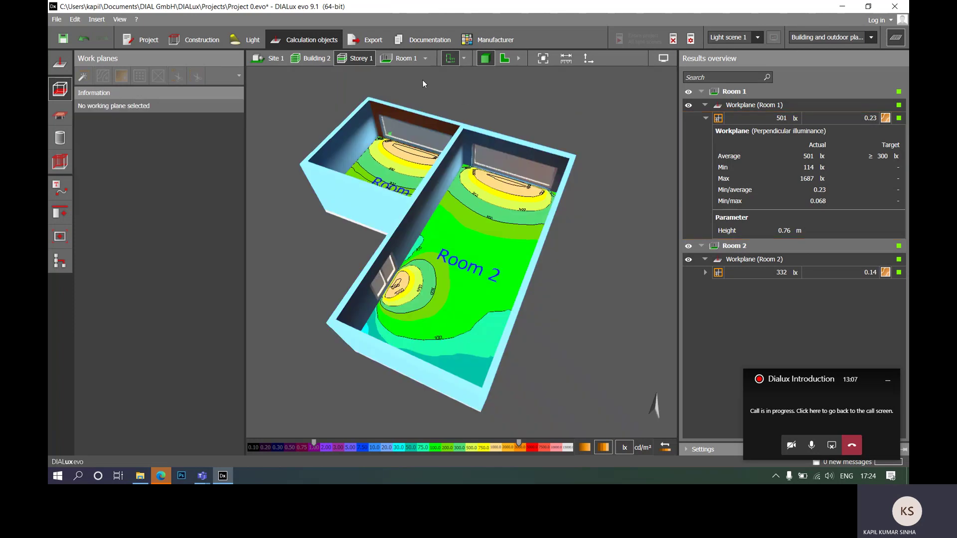
middle_click_drag(464, 286, 477, 246)
right_click_drag(293, 218, 371, 232)
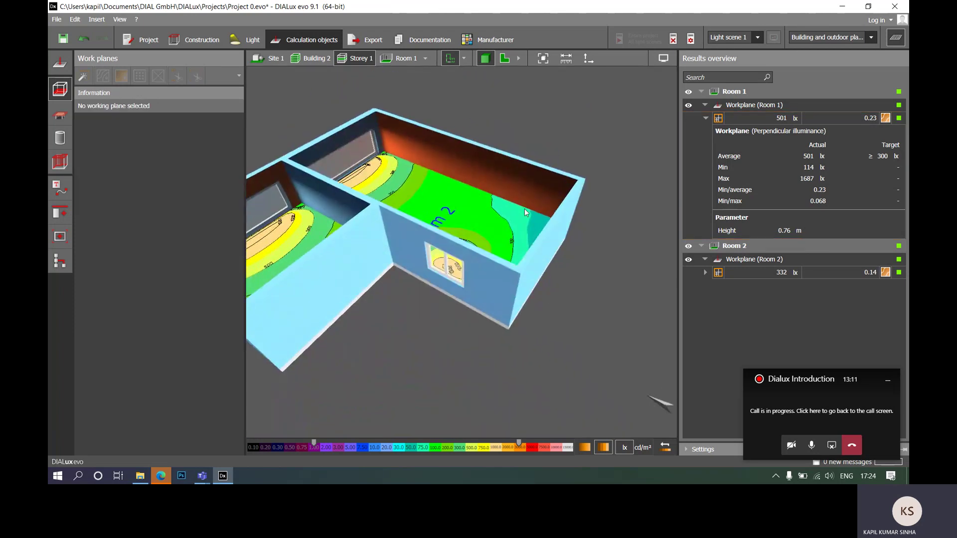
scroll(554, 214, "down", 5)
scroll(447, 207, "up", 8)
scroll(483, 242, "down", 4)
right_click_drag(516, 312, 451, 339)
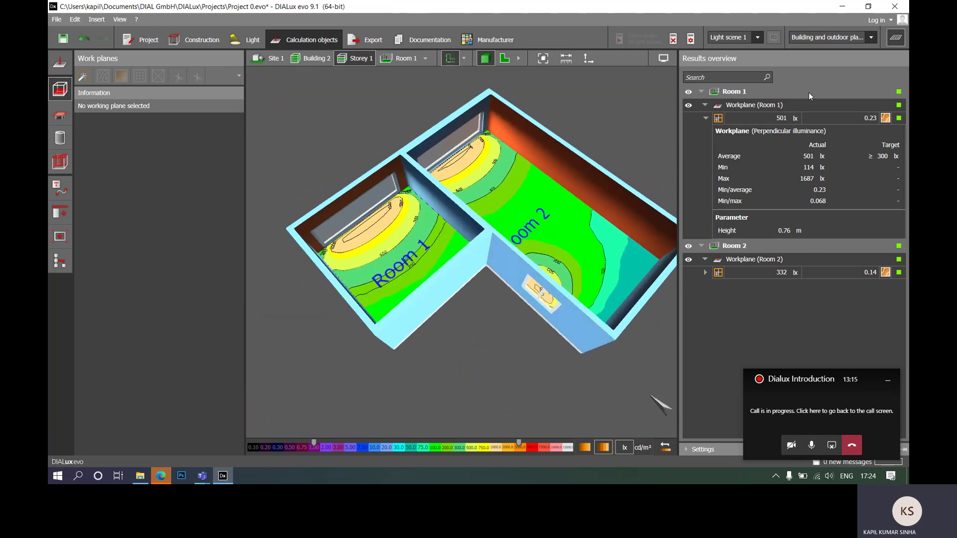
- Hide the Room 1 and Room 2 calculation results and inspect the rendered rooms in 3D
left_click(692, 108)
left_click(689, 246)
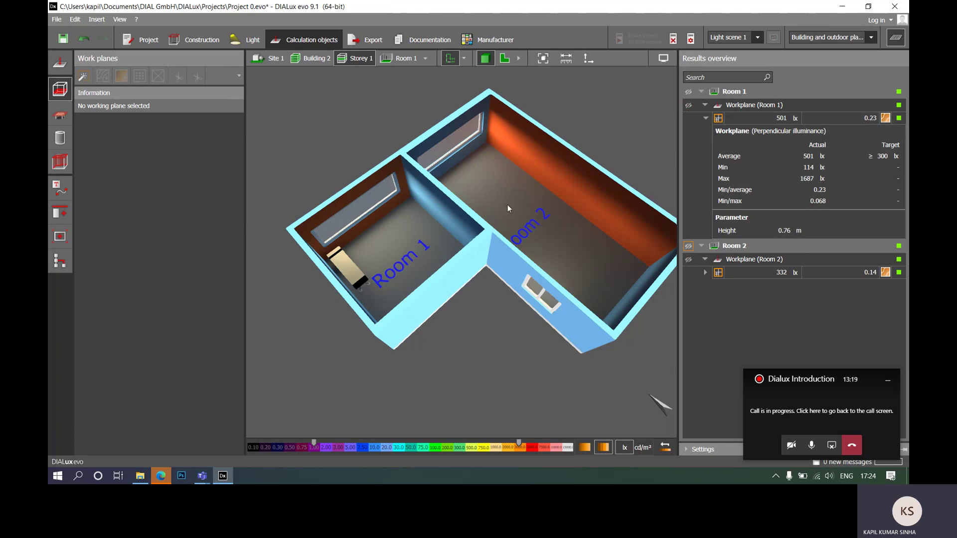
scroll(531, 208, "up", 4)
scroll(530, 208, "down", 3)
right_click_drag(532, 212, 460, 190)
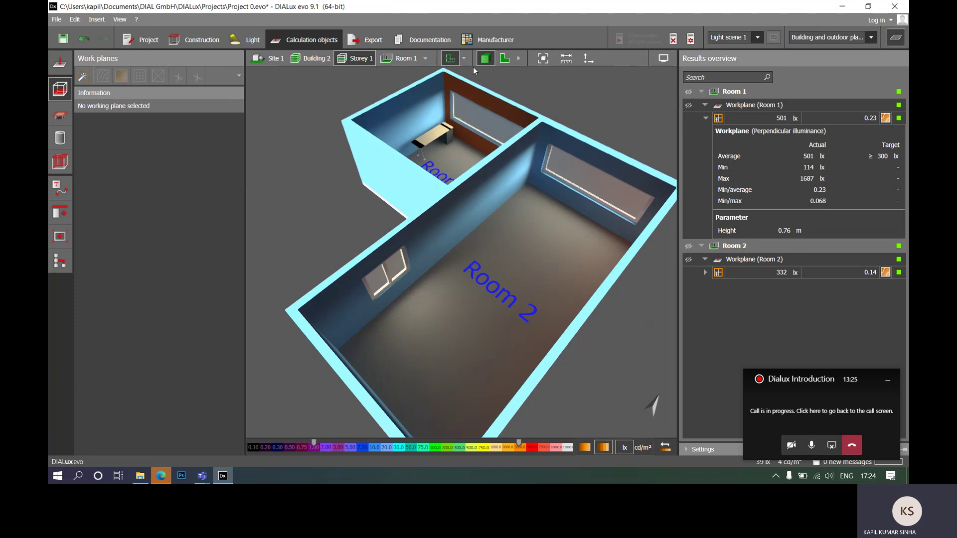
- Isolate Room 1 in the 3D view, hide its workplane results, and inspect the rendered interior
left_click(425, 58)
left_click(444, 73)
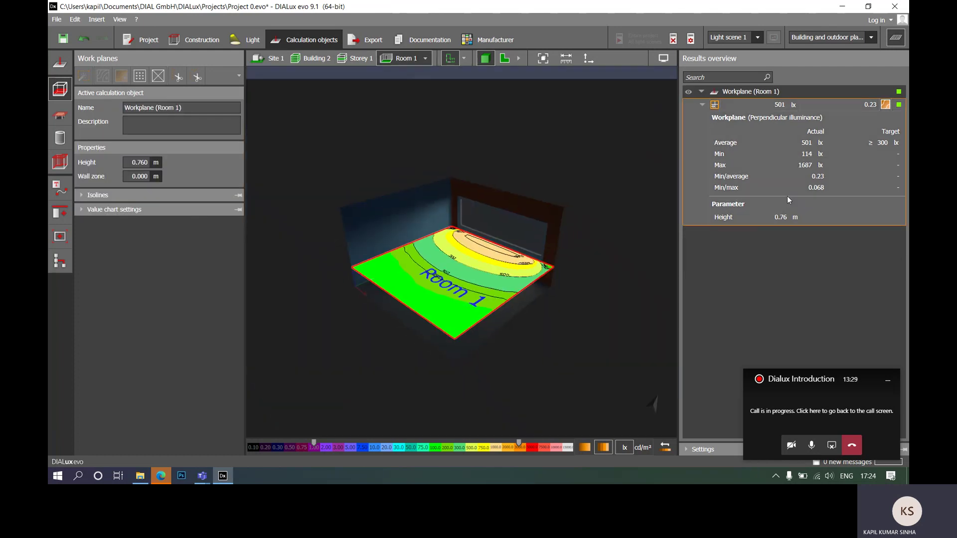
left_click(689, 92)
left_click_drag(513, 286, 516, 264)
middle_click_drag(516, 287, 541, 356)
scroll(464, 244, "up", 3)
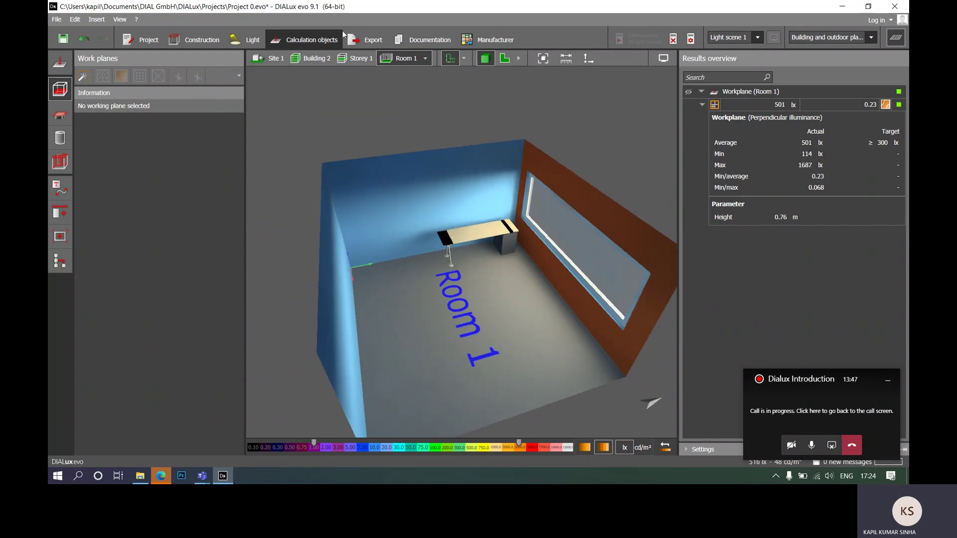
scroll(351, 116, "down", 2)
right_click_drag(292, 217, 302, 241)
left_click_drag(317, 185, 346, 194)
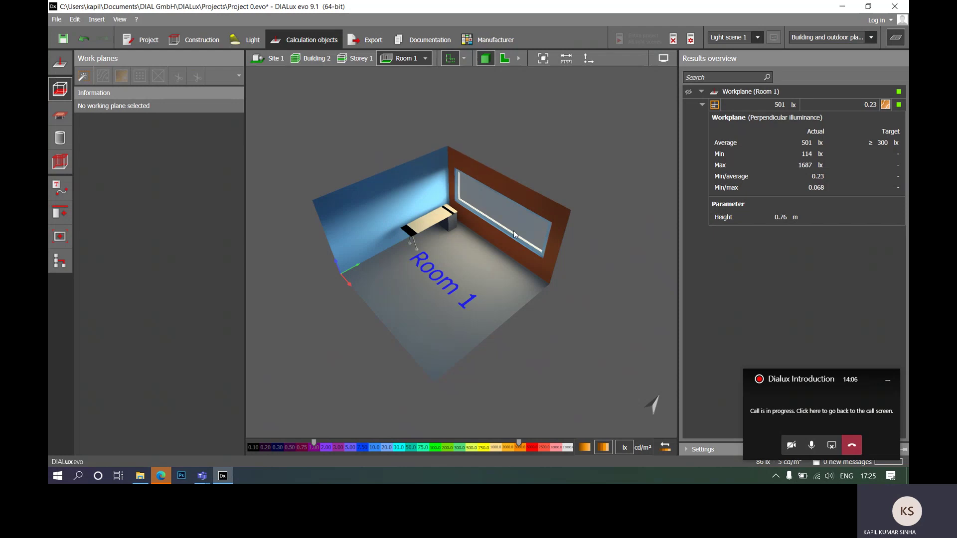
- Switch to the Construction mode
left_click(207, 41)
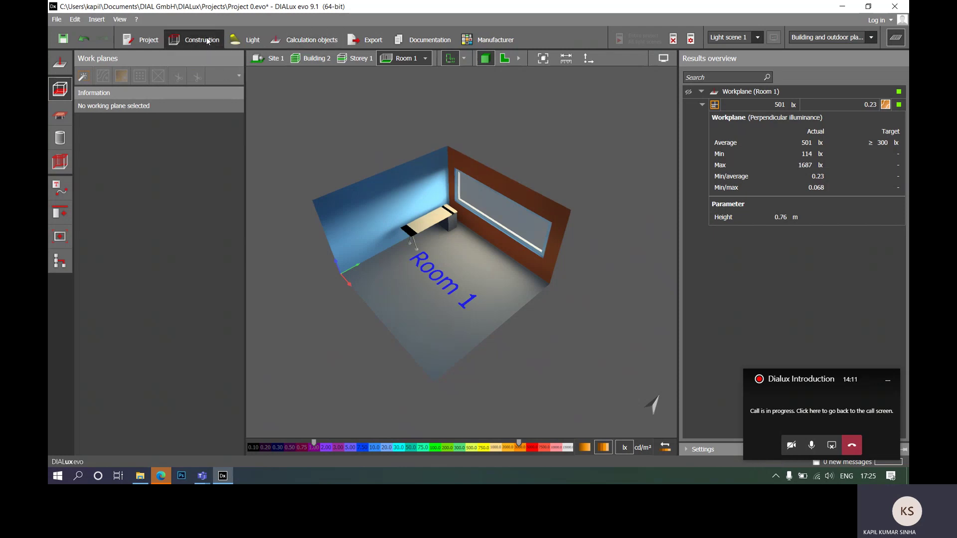